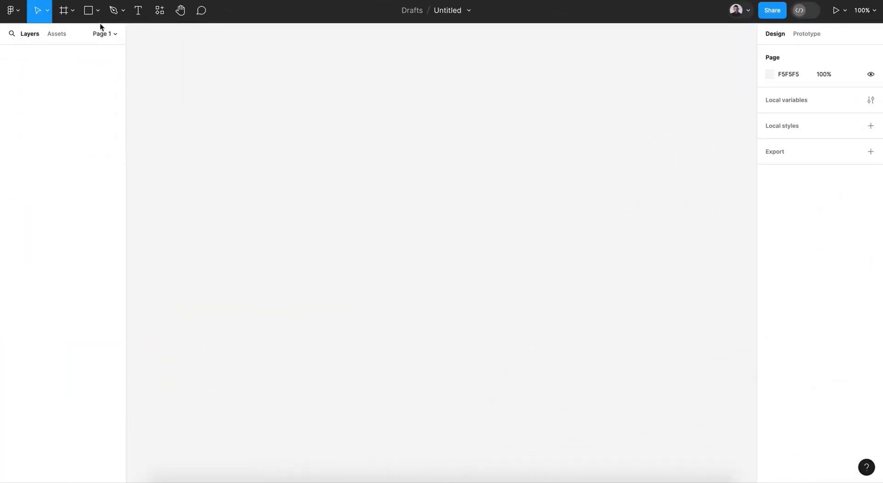
Step: Draw a 200×200 circle and give it a magenta F610D1 fill
left_click(97, 12)
left_click(104, 73)
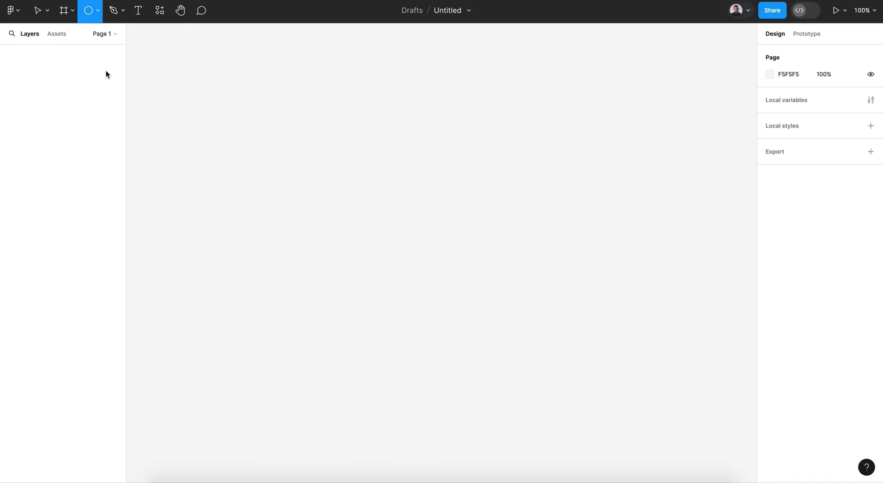
left_click_drag(313, 105, 416, 208)
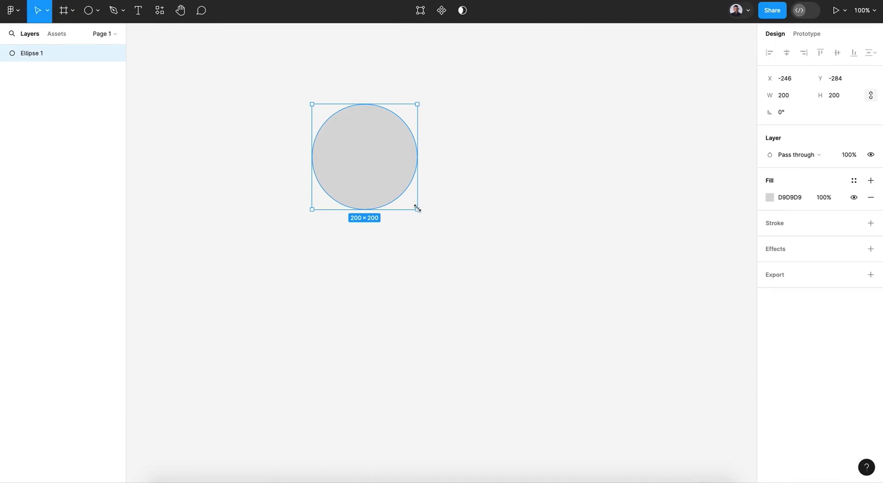
left_click(567, 253)
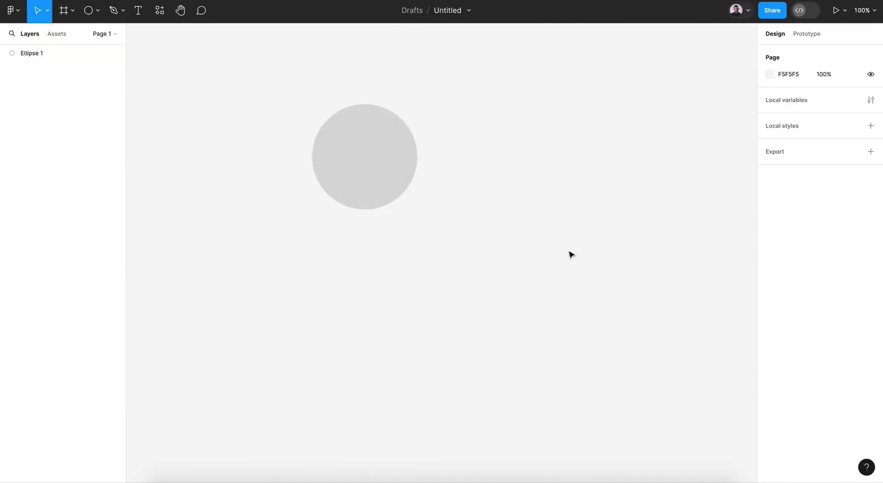
left_click(403, 188)
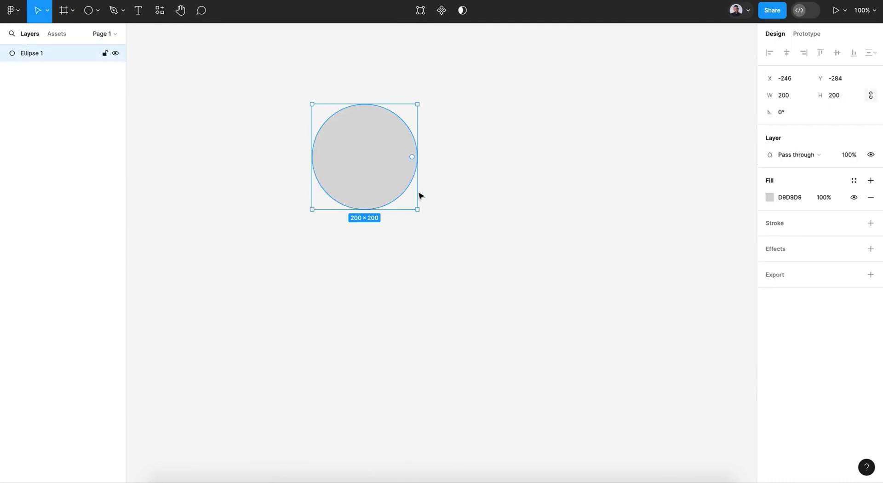
left_click(770, 197)
left_click_drag(700, 351, 733, 352)
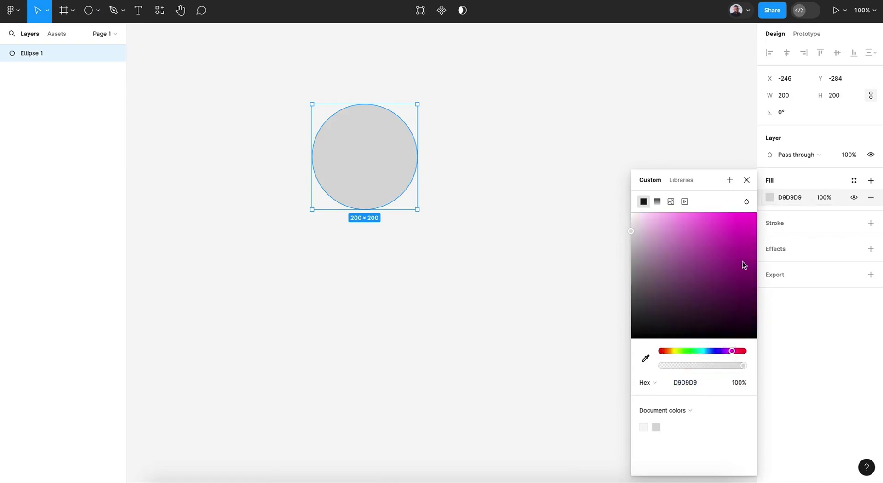
left_click_drag(738, 229, 749, 219)
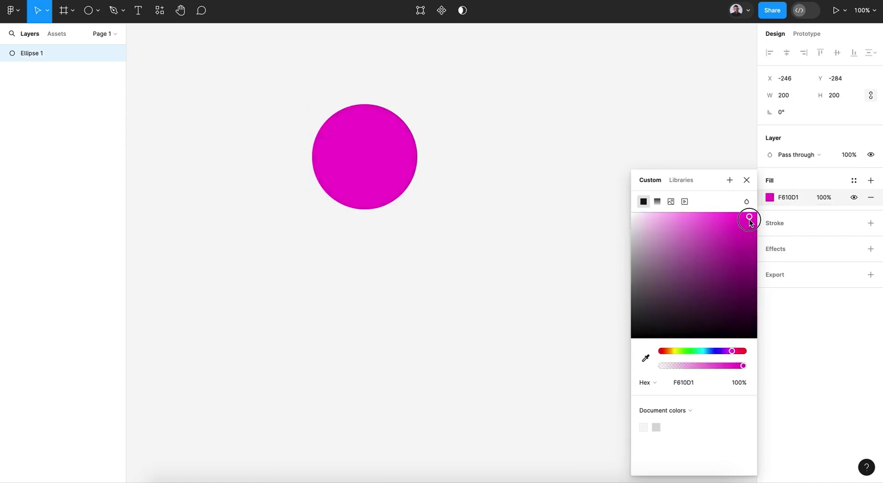
left_click(747, 182)
Step: Duplicate the circle, move the copy down-right and scale it to 57×57
key("ctrl+d")
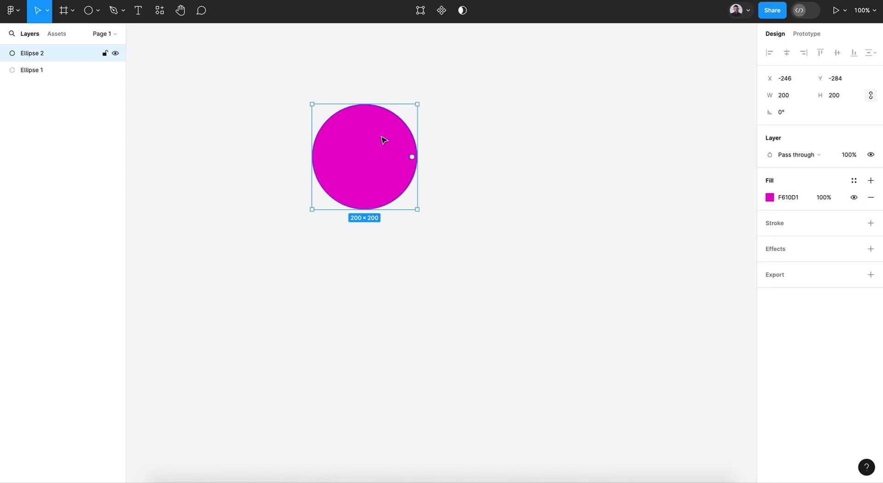
left_click_drag(362, 147, 459, 250)
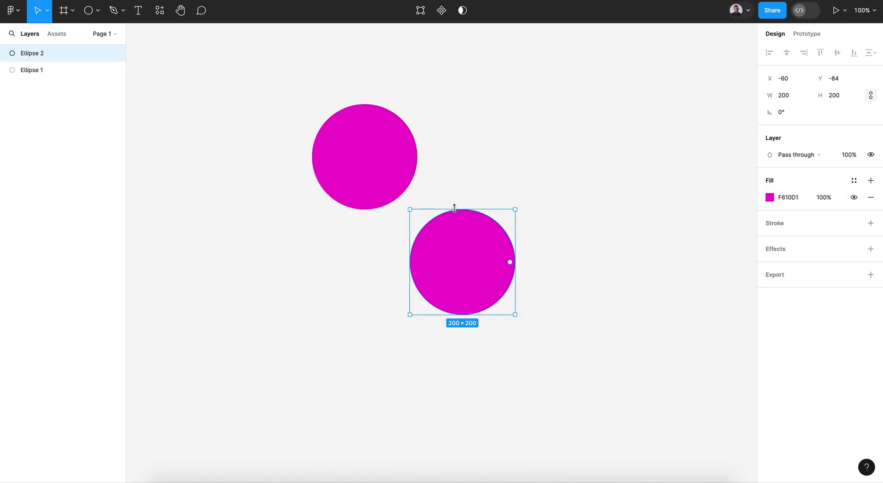
key("k")
left_click_drag(455, 209, 459, 282)
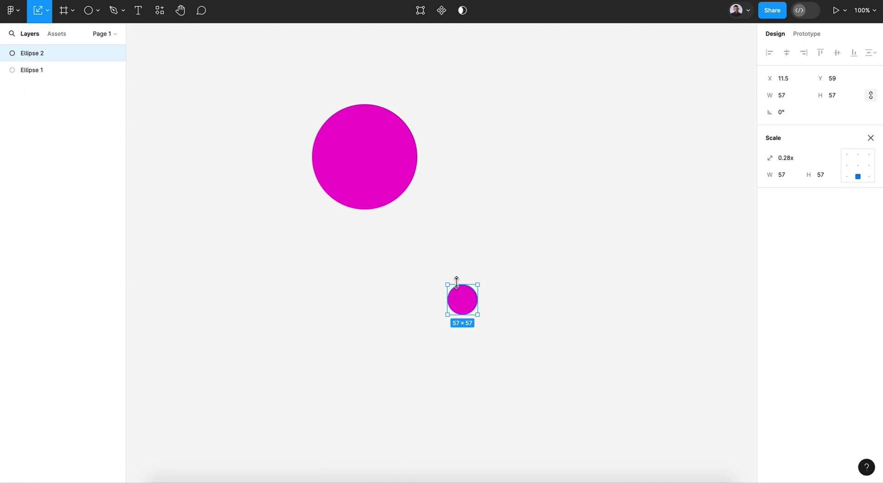
left_click_drag(463, 302, 446, 245)
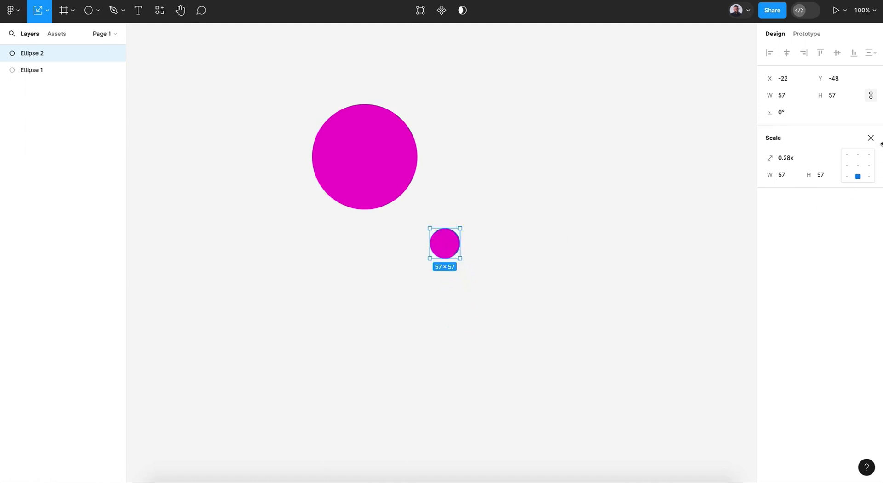
Step: Change the small copy's fill to orange F6B510
left_click(870, 138)
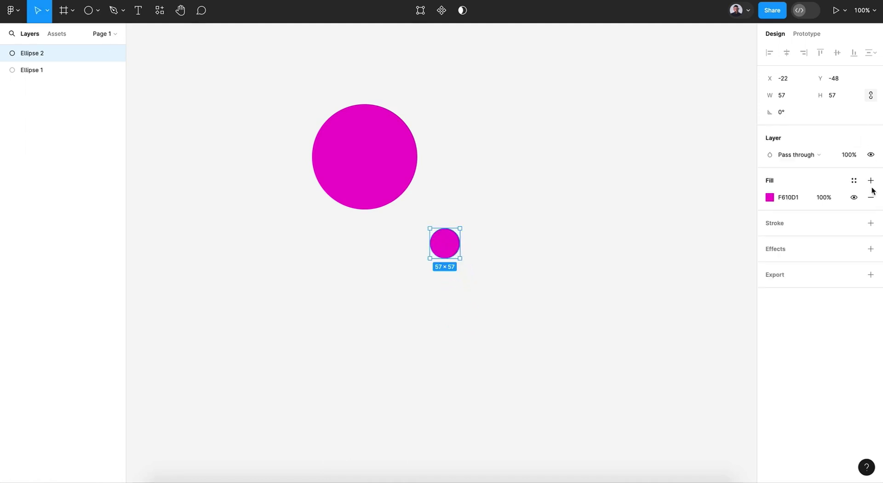
left_click(770, 198)
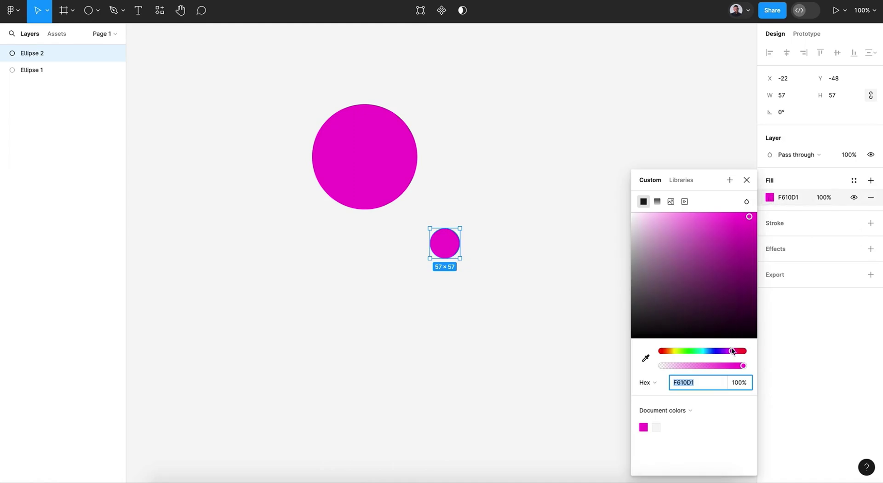
left_click_drag(733, 352, 672, 353)
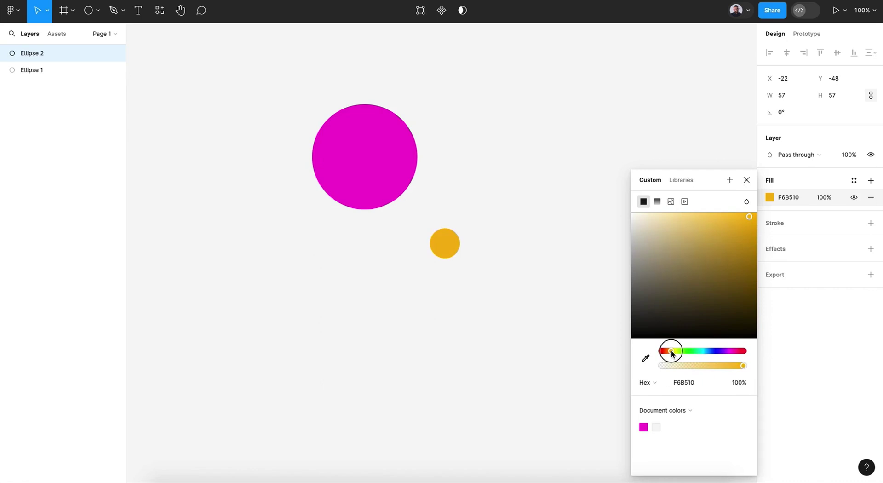
left_click(762, 179)
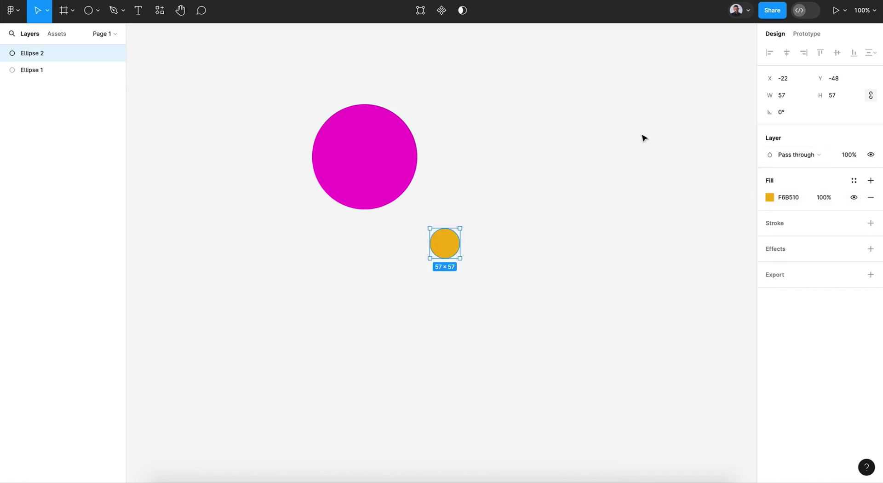
Step: Alt-drag a copy to the upper left, scale it to 80×80 and colour it 10B1F6
left_click_drag(428, 229, 256, 114)
key("k")
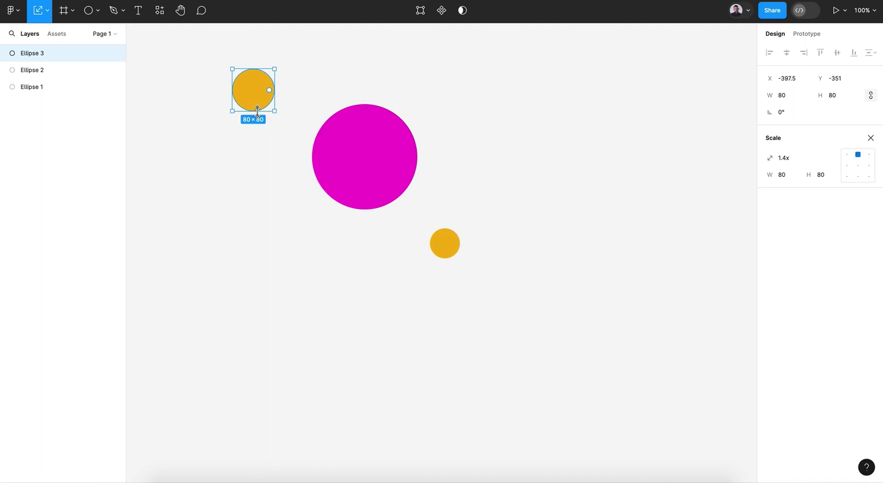
left_click(874, 141)
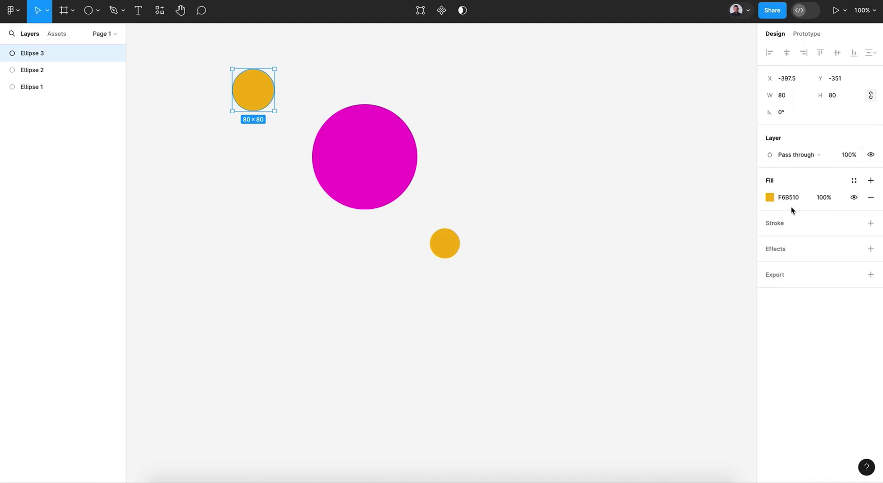
left_click(766, 197)
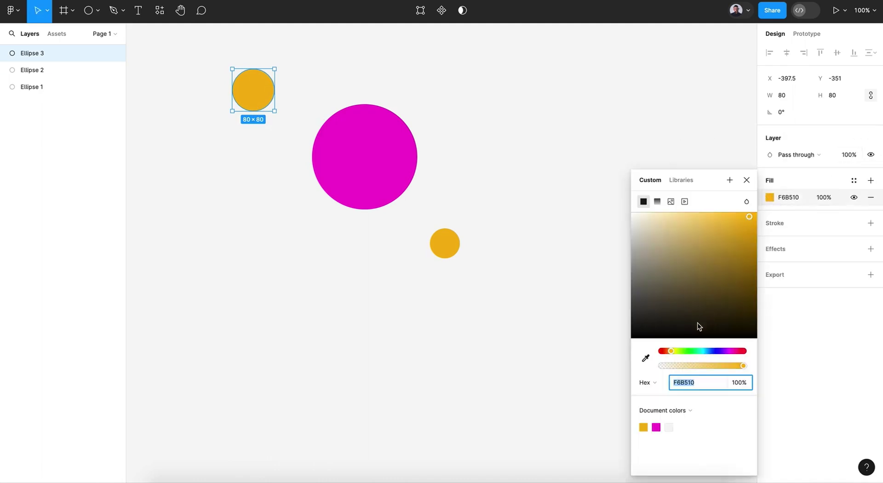
left_click_drag(675, 351, 707, 353)
left_click(747, 180)
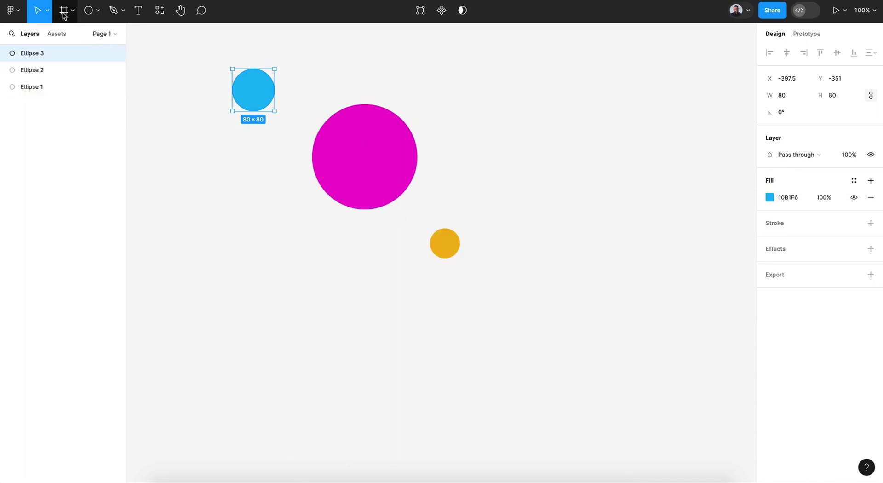
Step: Select all three circles and create Component 1 from them
left_click_drag(168, 38, 479, 294)
left_click(435, 10)
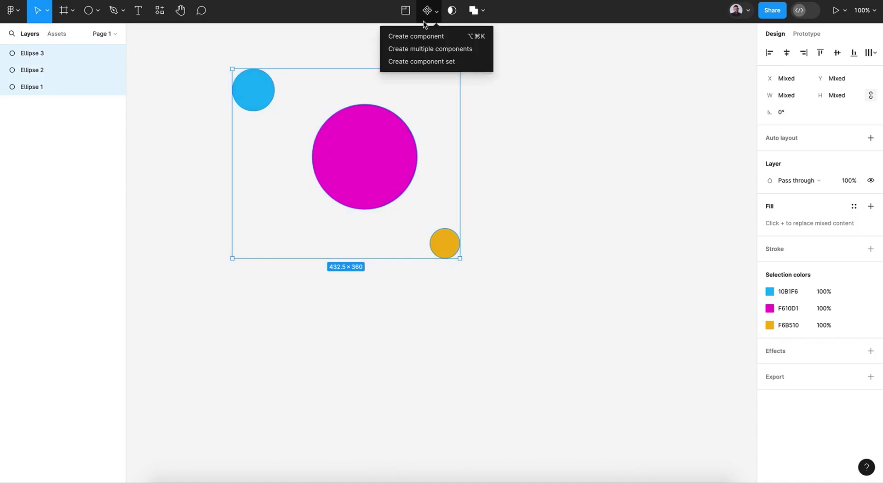
left_click(406, 39)
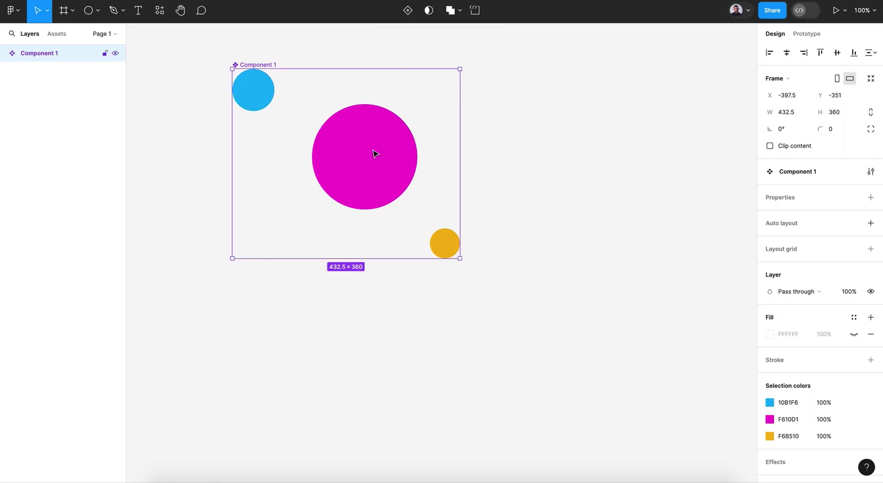
Step: Add Variant2 and align its magenta circle to the top-right
left_click(408, 10)
scroll(380, 444, "down", 3)
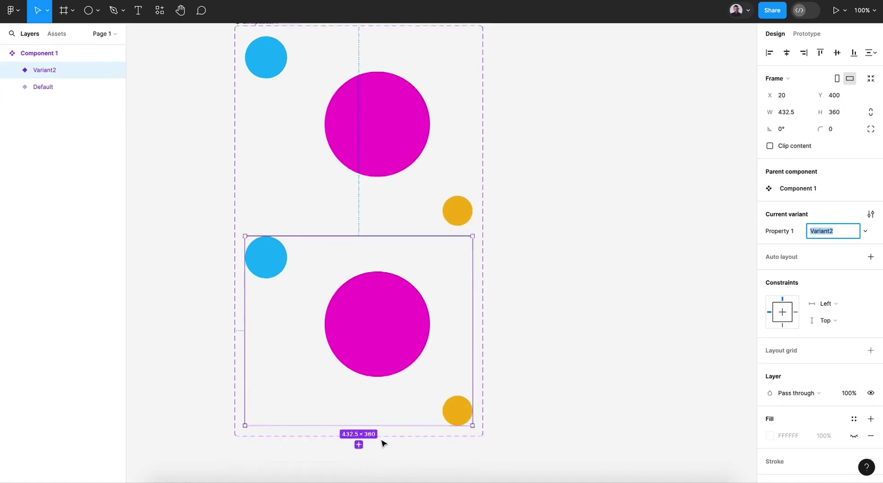
left_click(385, 296)
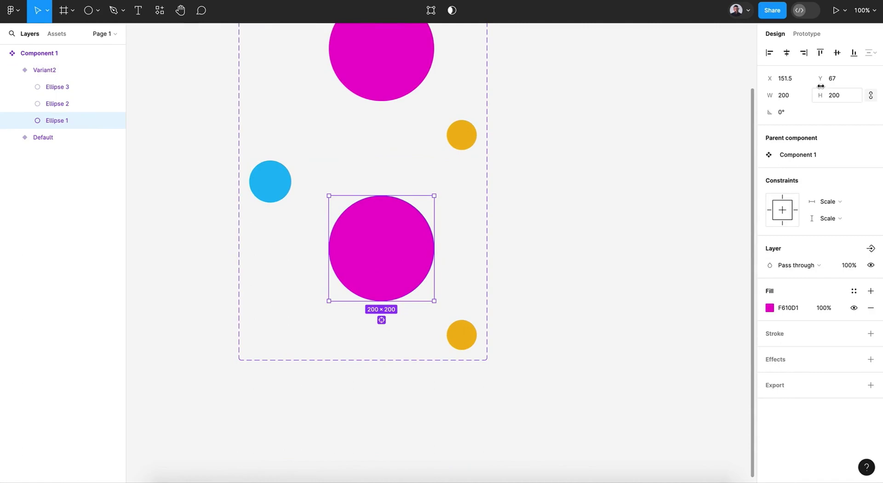
left_click(804, 53)
left_click(820, 53)
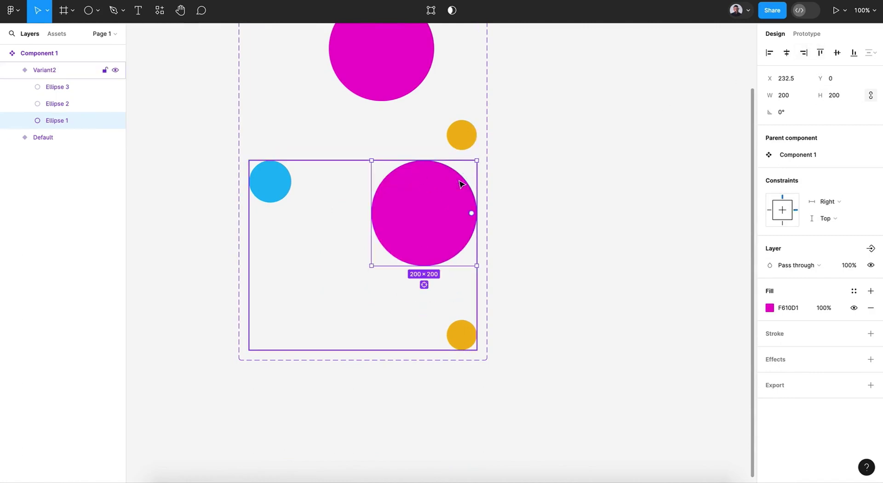
Step: Move the cyan circle to the bottom and centre the orange circle horizontally
left_click(271, 183)
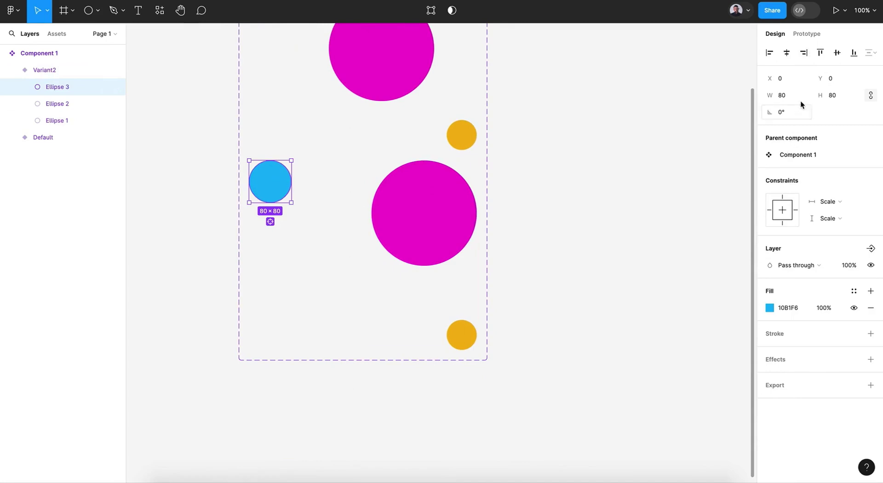
left_click(854, 53)
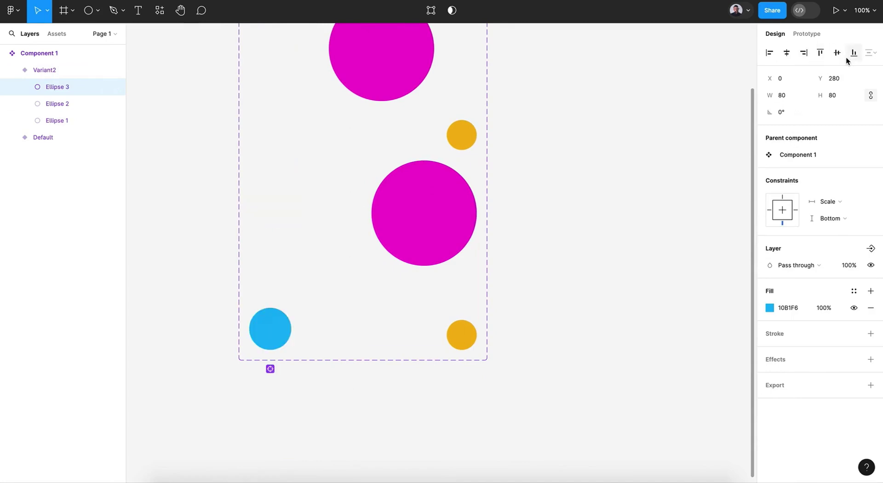
left_click(474, 336)
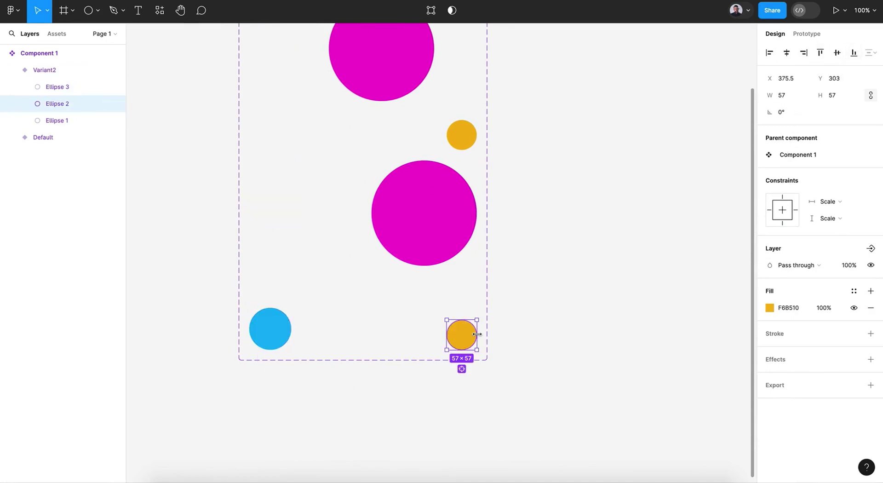
left_click(787, 52)
left_click(616, 279)
scroll(617, 280, "down", 1)
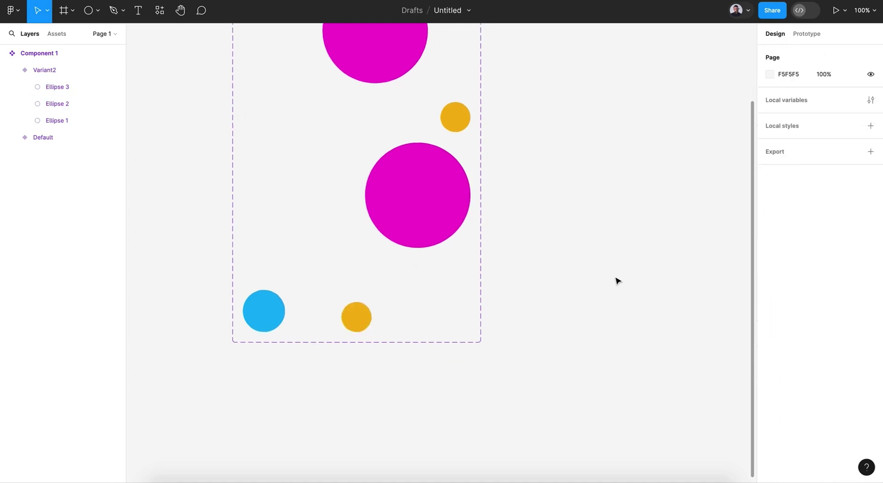
Step: Add Variant3 below Variant2 and align its magenta circle to the left edge
left_click(337, 175)
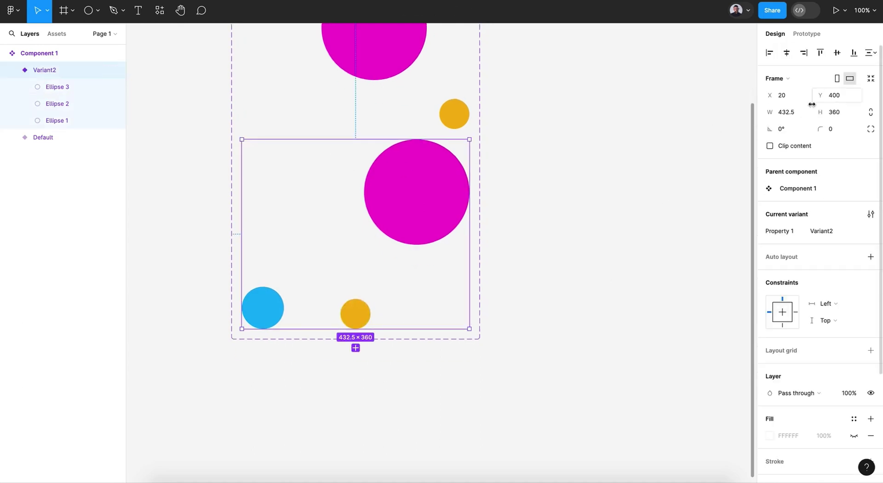
left_click(355, 347)
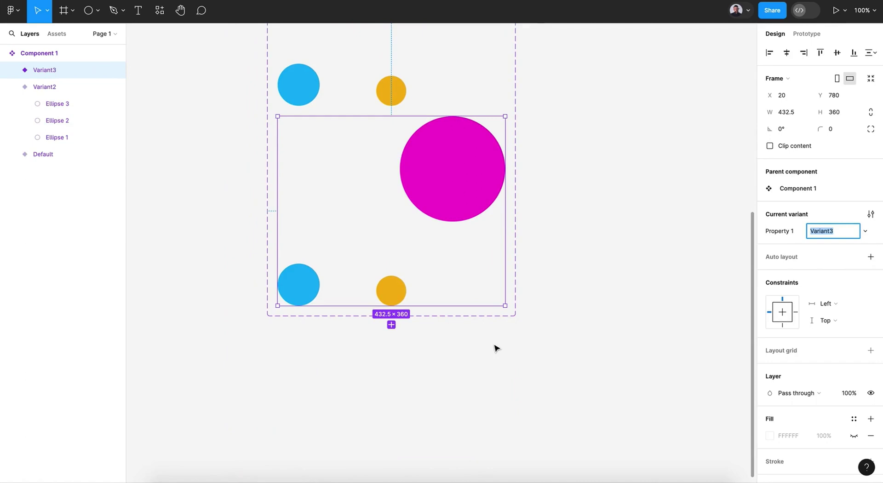
left_click(418, 149)
left_click(418, 150)
left_click(770, 55)
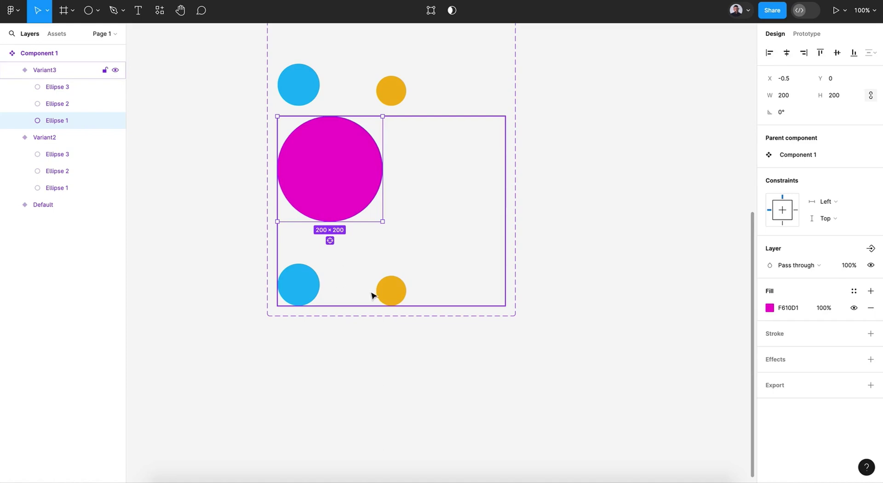
Step: Align the orange circle to the right edge and centre the blue circle horizontally
left_click(311, 288)
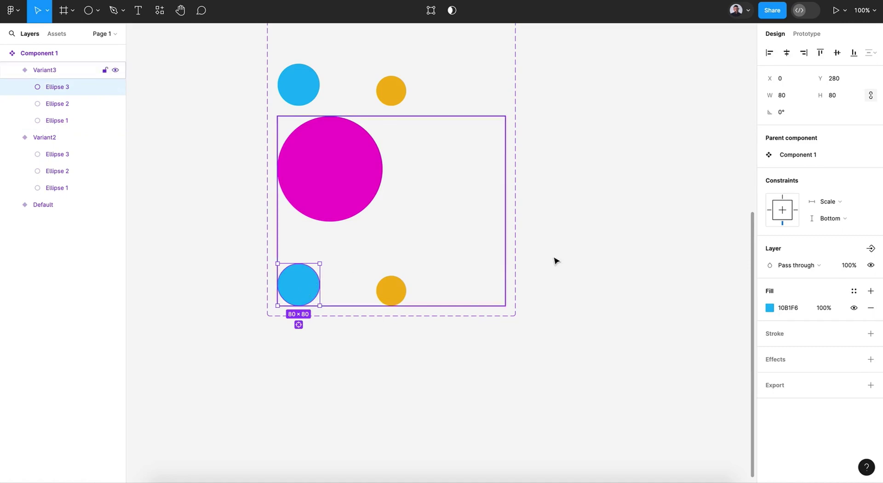
left_click(389, 296)
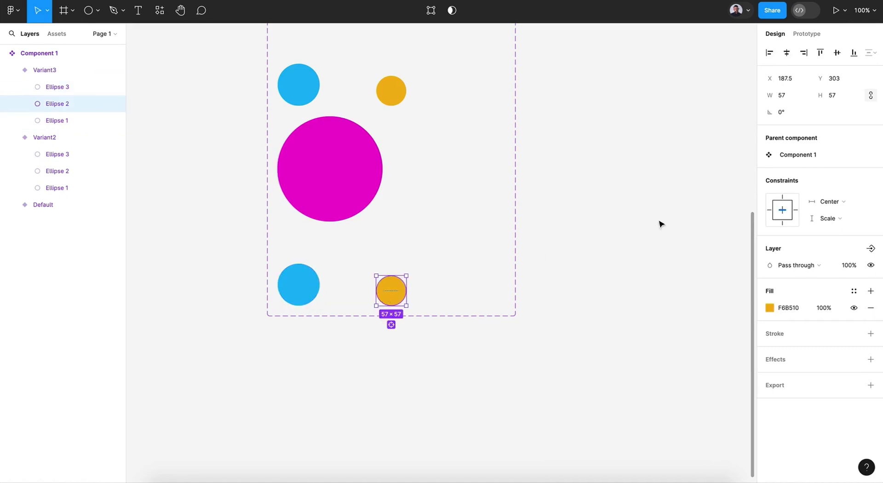
left_click(804, 53)
left_click(303, 286)
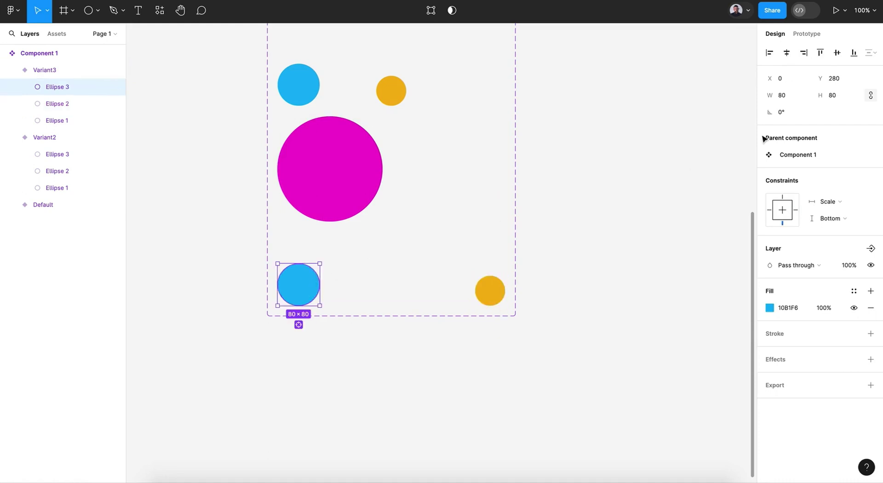
left_click(787, 52)
left_click(631, 239)
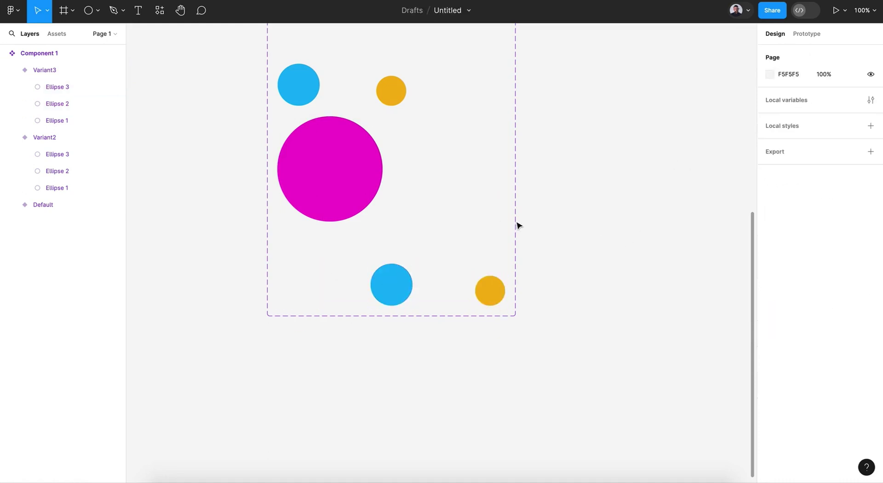
Step: Add Variant4 below Variant3 and confirm its name
left_click(506, 220)
left_click(391, 325)
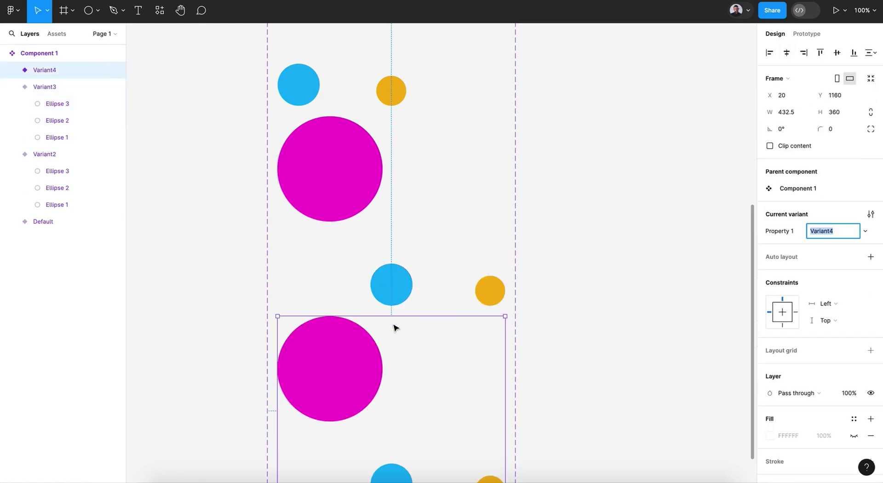
scroll(460, 363, "down", 5)
scroll(460, 363, "down", 2)
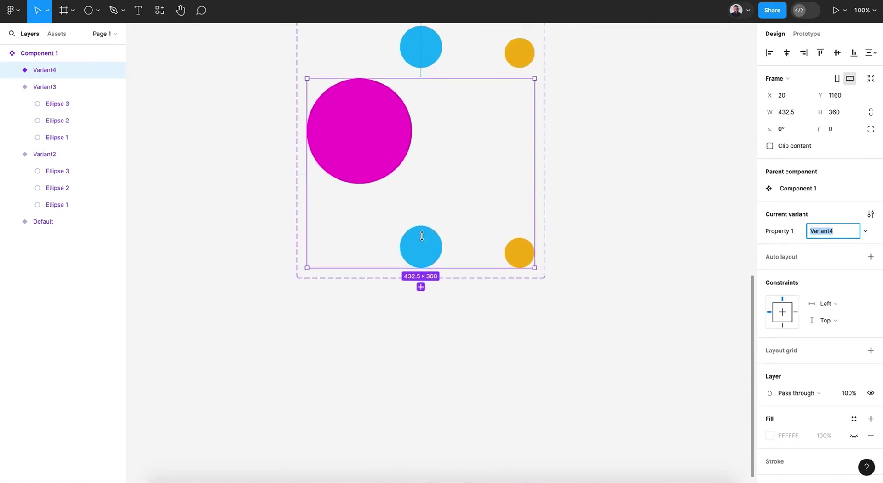
key("Return")
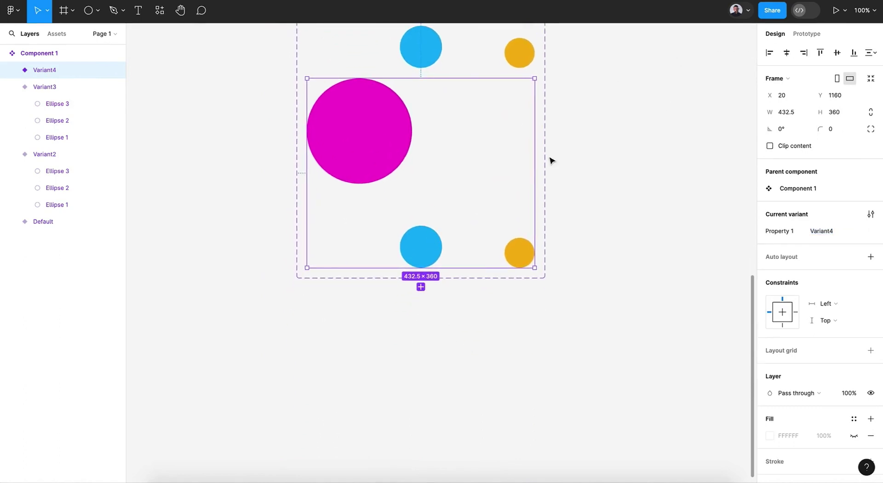
Step: In Variant4, align the blue and orange circles to the top and magenta to the bottom
left_click(421, 244)
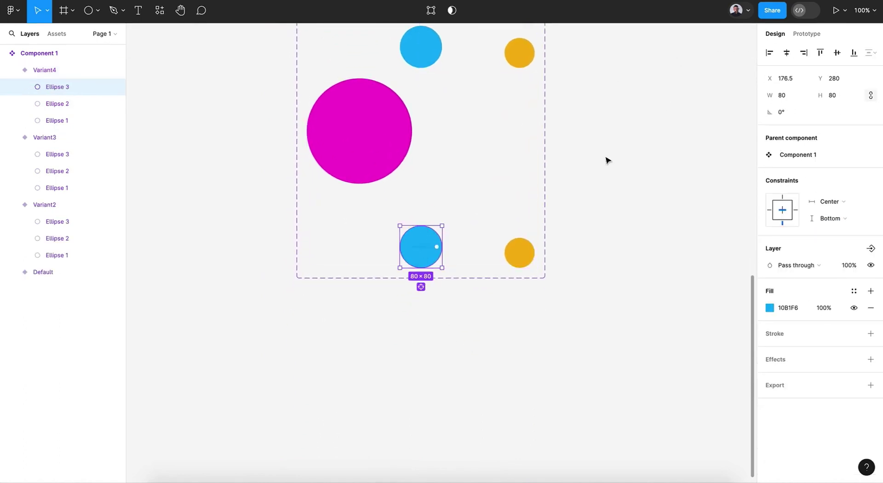
left_click(821, 53)
left_click(367, 129)
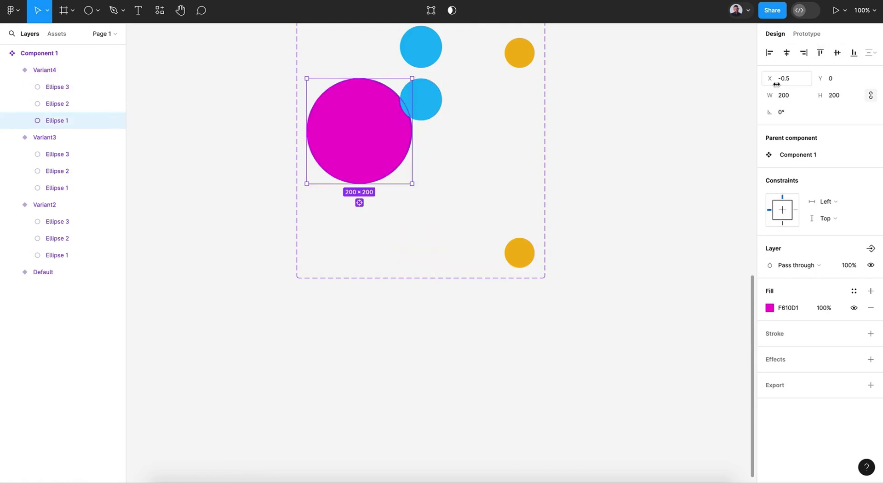
left_click(854, 54)
left_click(520, 253)
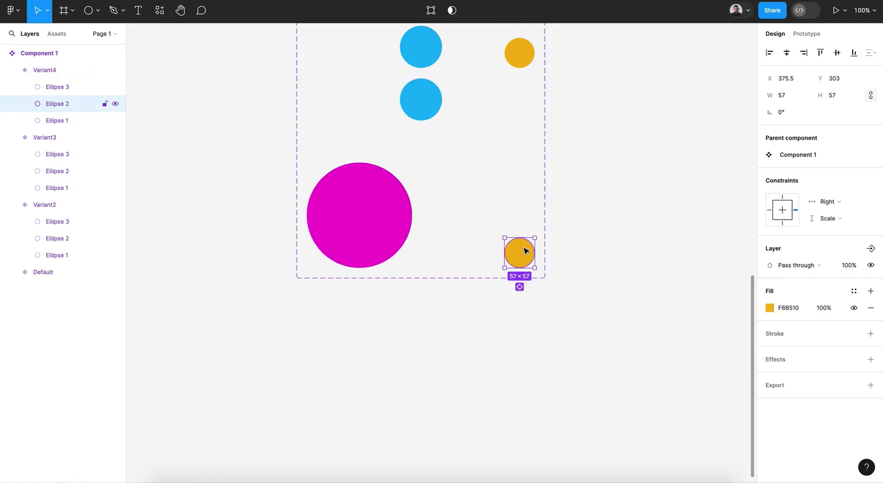
left_click(820, 53)
left_click(632, 158)
Step: Review Variant2, Variant3 and Variant4 in turn, ending with Variant2 selected
scroll(631, 158, "up", 10)
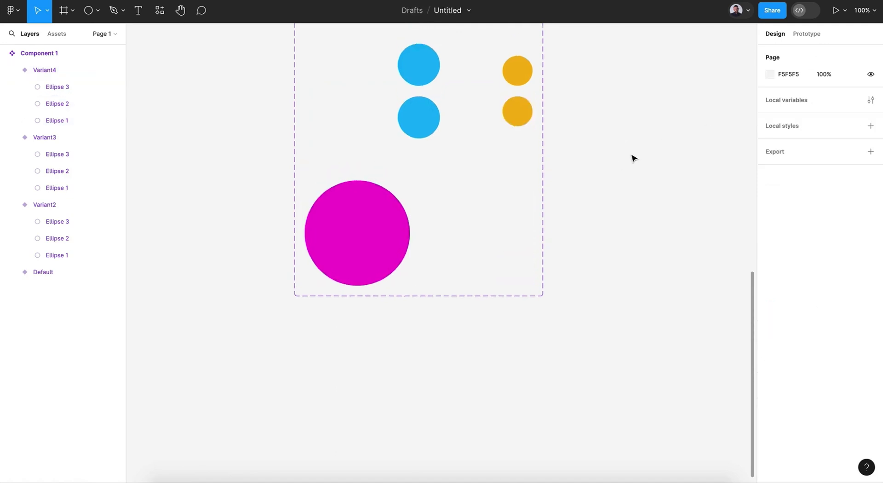
scroll(632, 157, "up", 6)
scroll(631, 158, "left", 2)
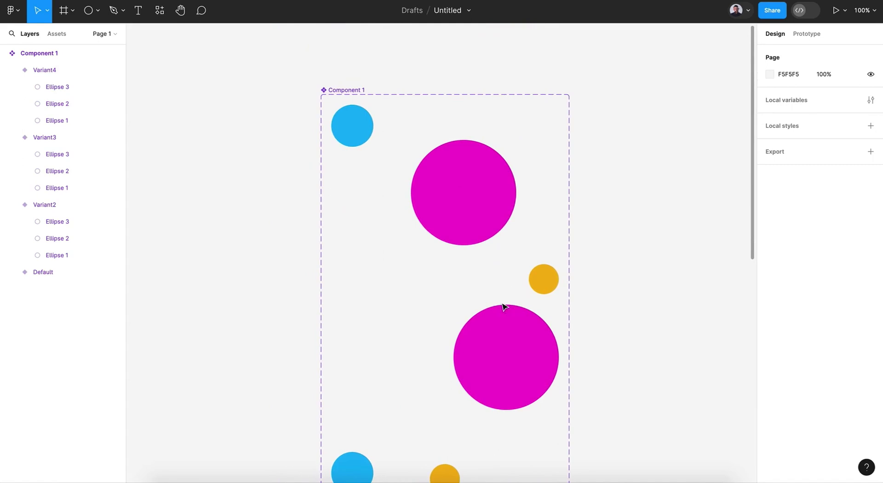
left_click(497, 329)
scroll(497, 329, "down", 4)
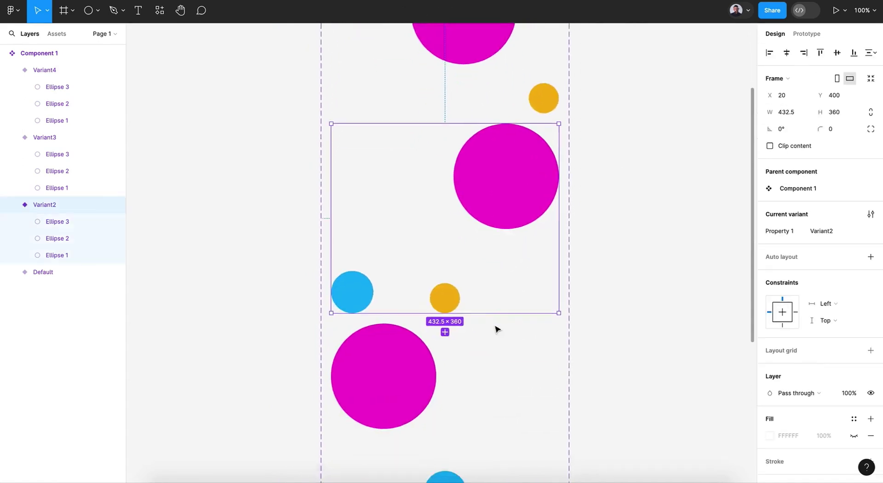
scroll(497, 329, "down", 2)
scroll(497, 329, "left", 1)
left_click(497, 310)
scroll(497, 309, "down", 4)
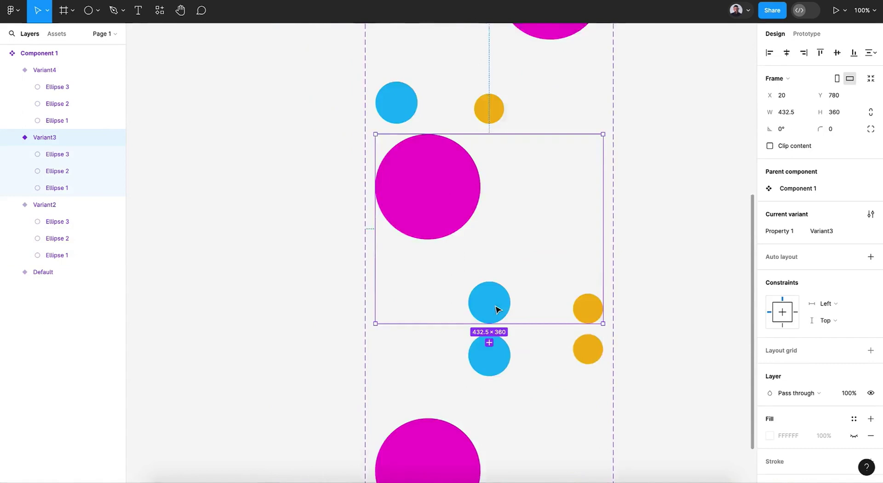
left_click(496, 309)
scroll(497, 309, "up", 5)
scroll(497, 310, "up", 5)
scroll(496, 310, "left", 1)
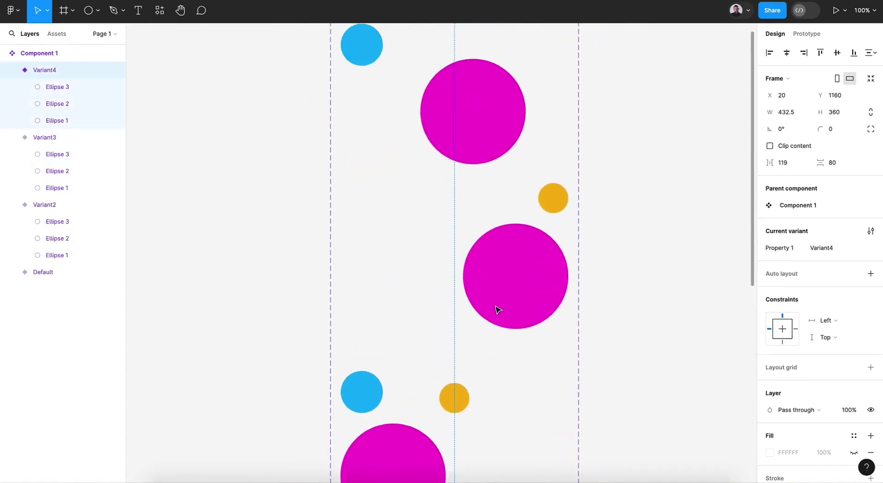
left_click(476, 301)
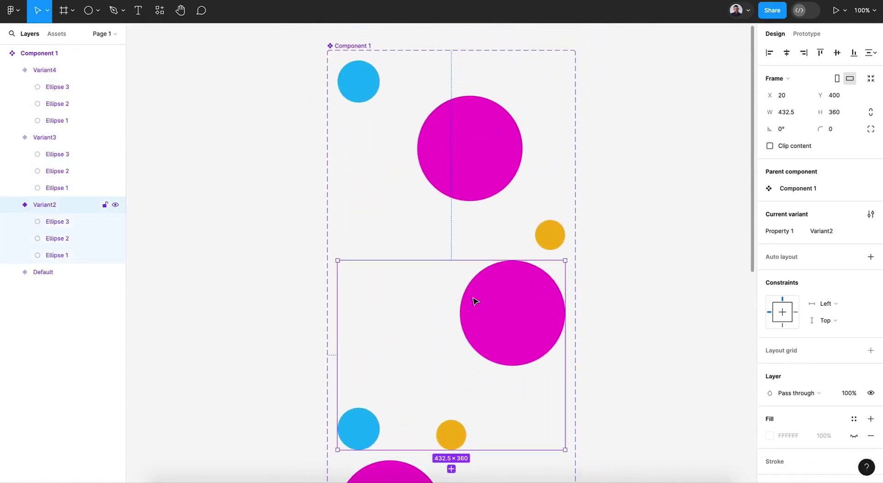
Step: Recolour Variant2's large circle crimson-pink F6107E
left_click(518, 322)
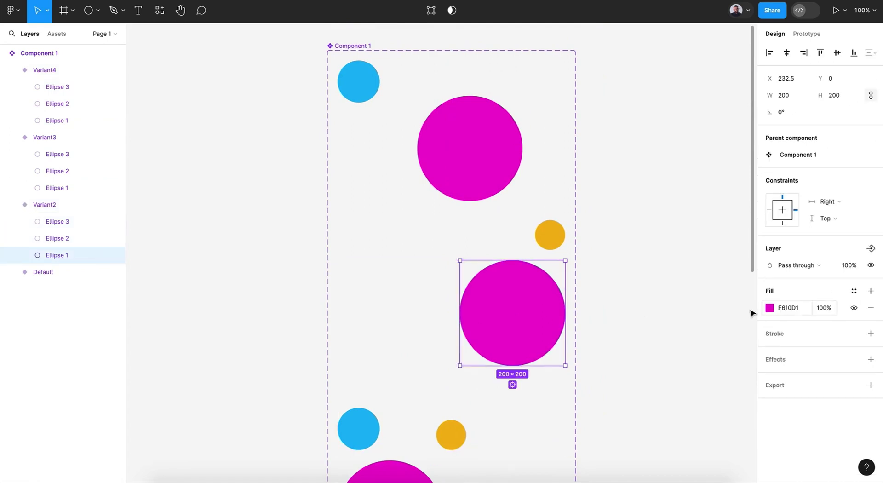
left_click(768, 308)
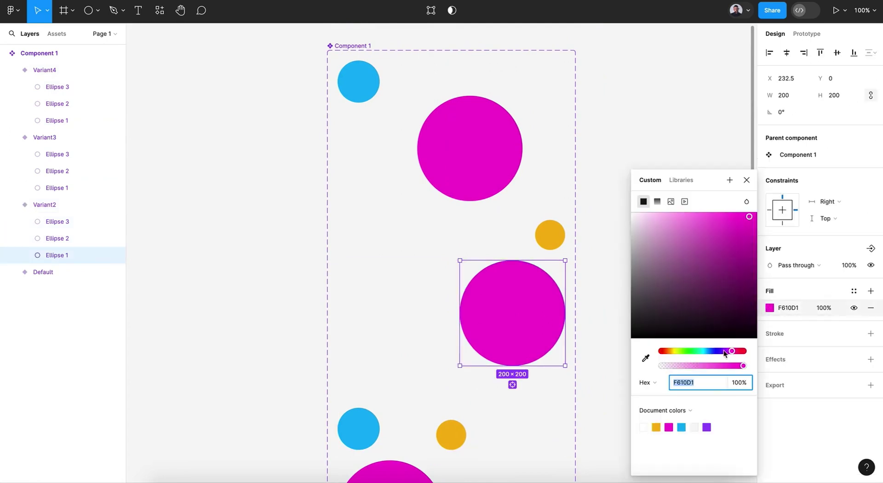
left_click_drag(732, 352, 737, 353)
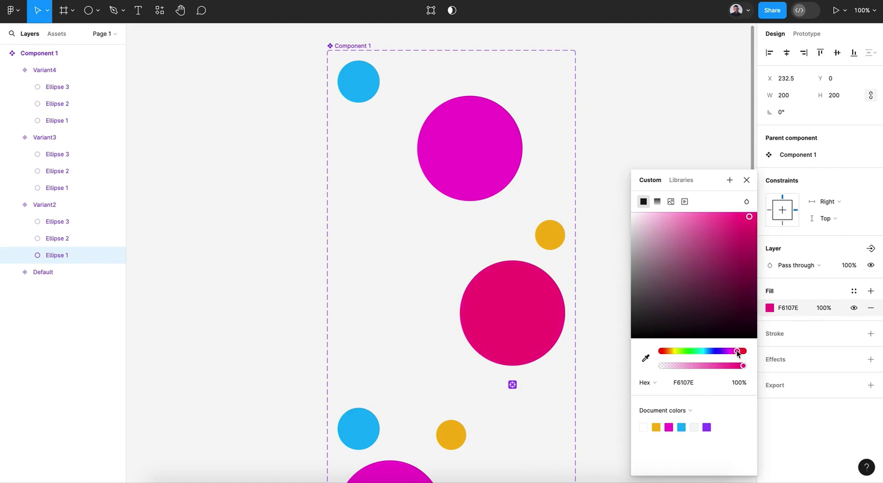
left_click(746, 179)
scroll(617, 237, "down", 3)
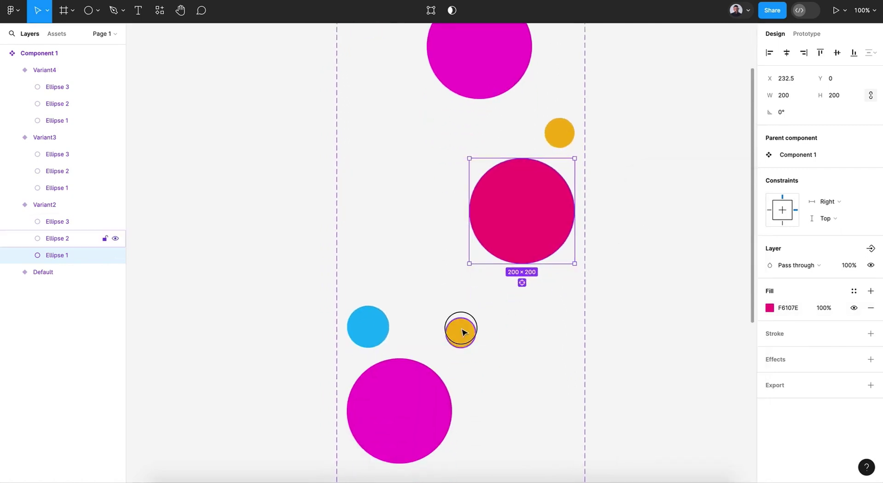
Step: Make the small circle lime green 9EF610 and the blue circle aqua 10F6DA
left_click(461, 332)
left_click(768, 311)
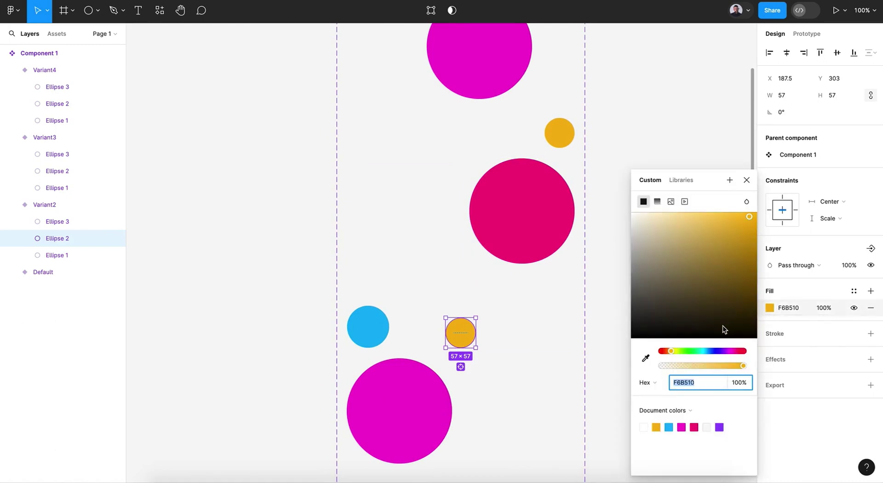
left_click_drag(673, 351, 680, 350)
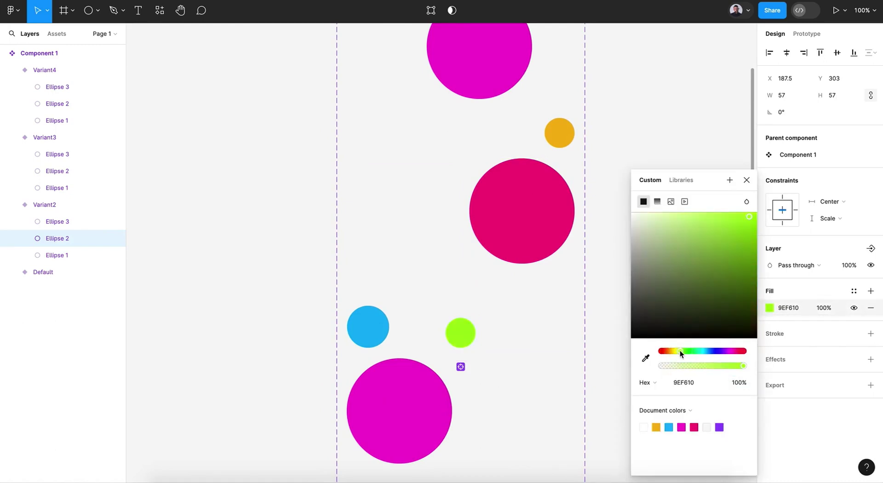
left_click(371, 338)
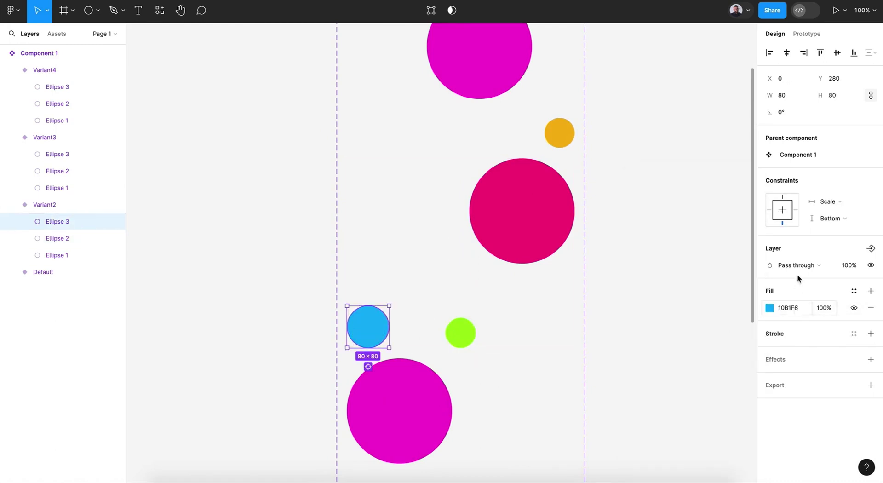
left_click(769, 308)
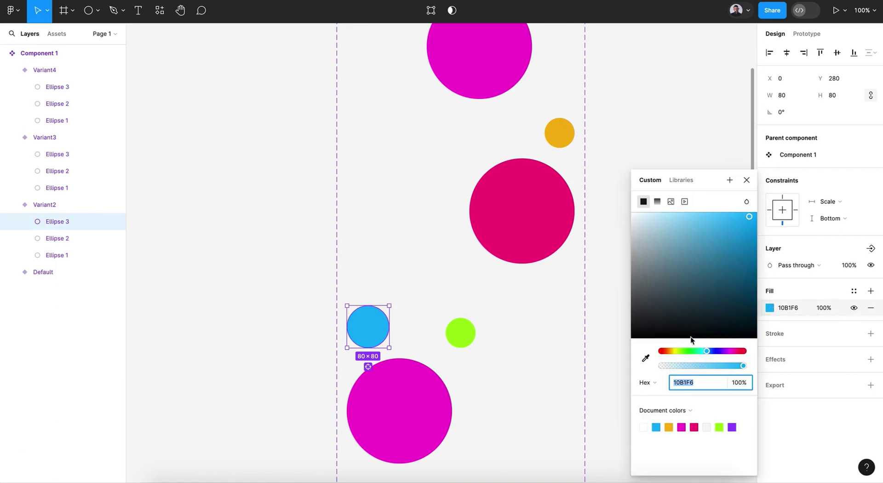
left_click_drag(705, 349, 701, 348)
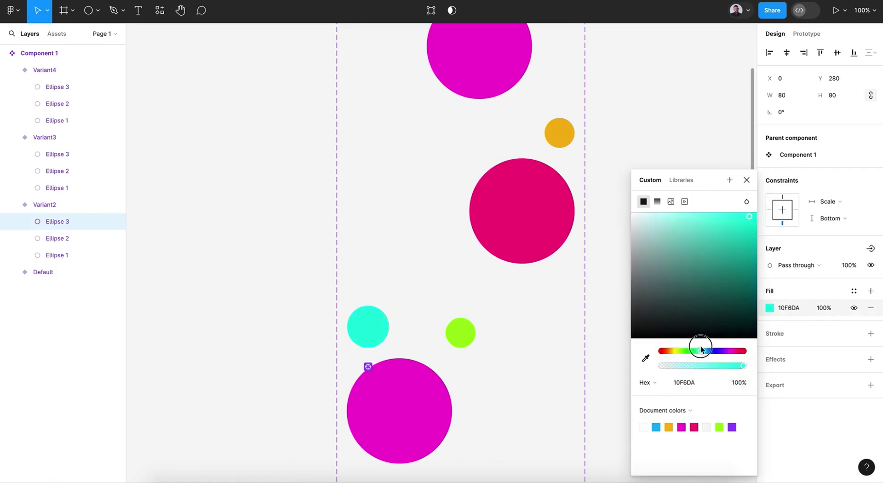
left_click(747, 180)
scroll(623, 286, "down", 4)
Step: Recolour Variant3's large circle blue 106CF6 and the light-blue circle lime C8F610
left_click(419, 256)
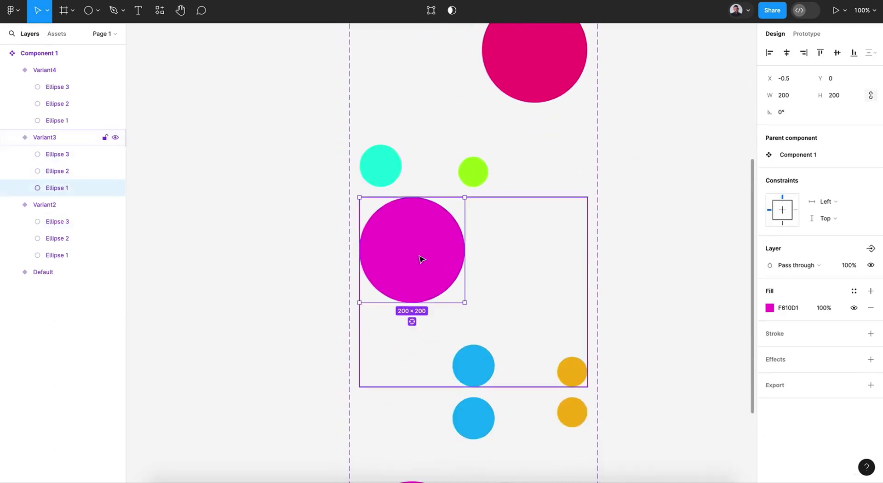
left_click(770, 308)
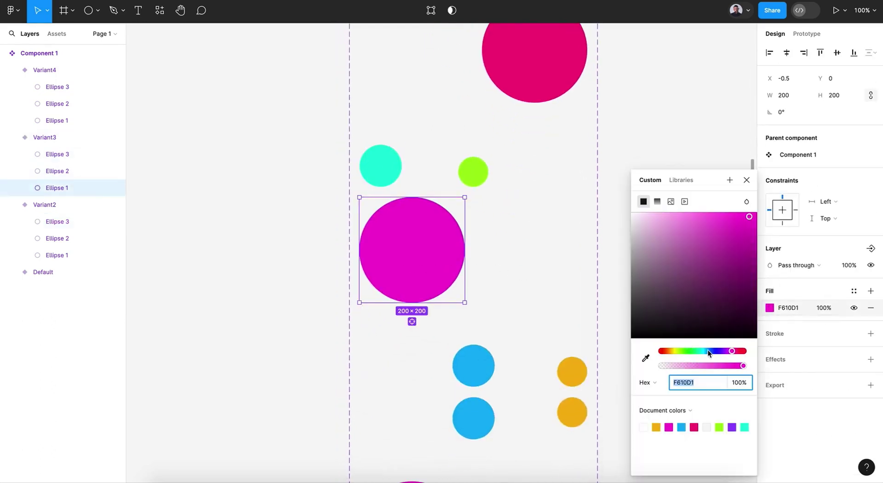
left_click_drag(708, 353, 711, 352)
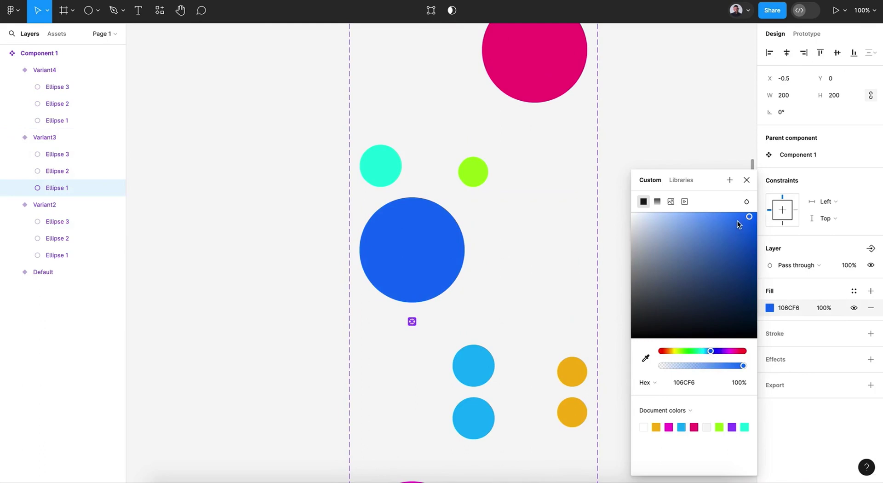
left_click(747, 180)
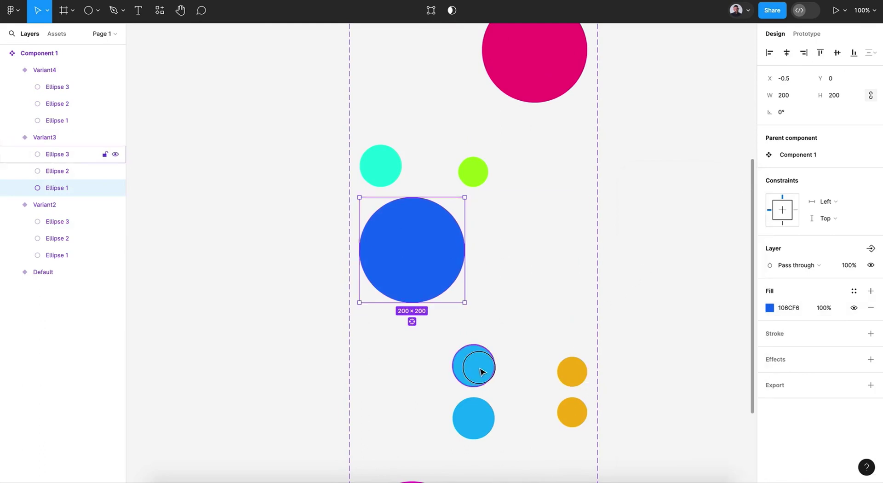
left_click(481, 372)
left_click(769, 308)
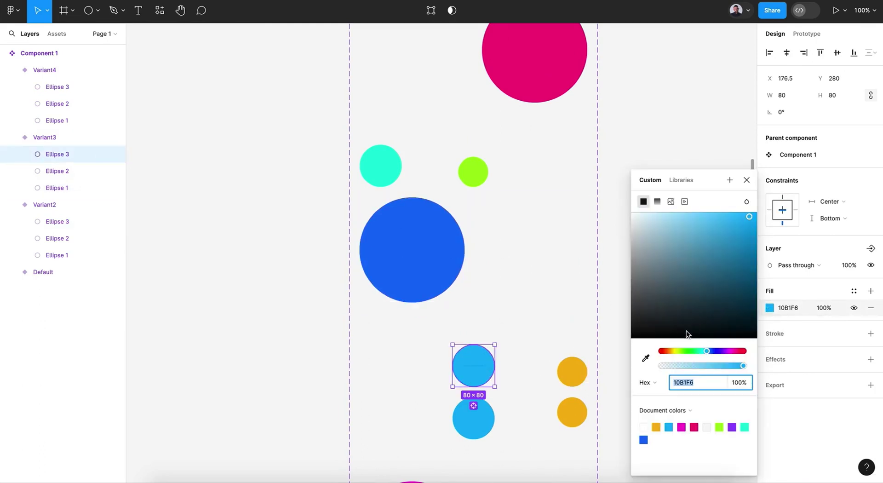
left_click_drag(680, 351, 678, 352)
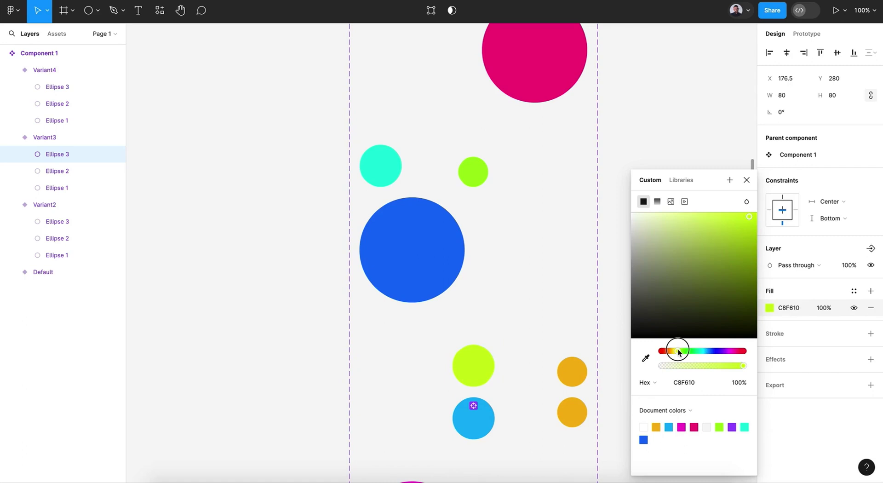
Step: Turn the small amber circle orange-red F67010
left_click(580, 372)
left_click(770, 307)
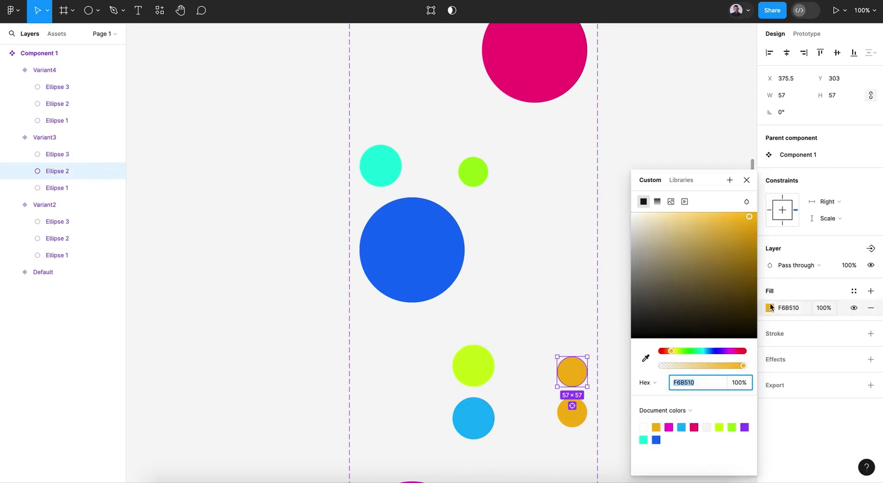
left_click_drag(667, 354, 667, 352)
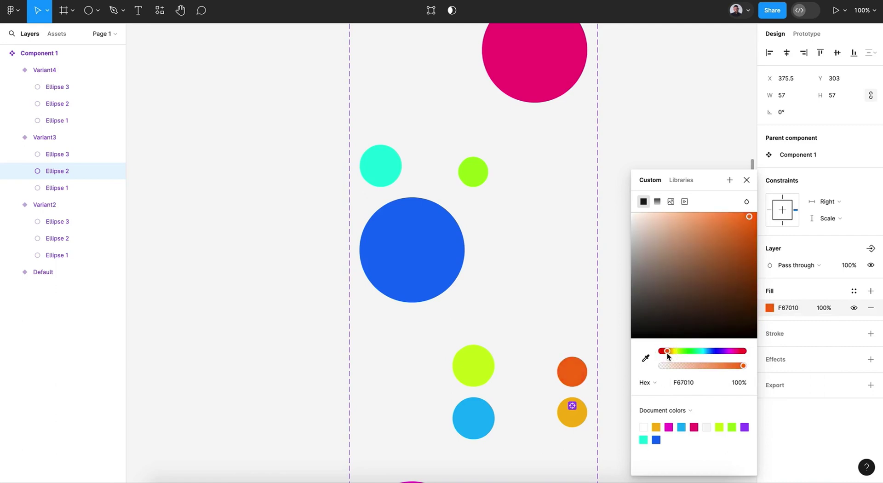
left_click(747, 180)
scroll(617, 296, "down", 5)
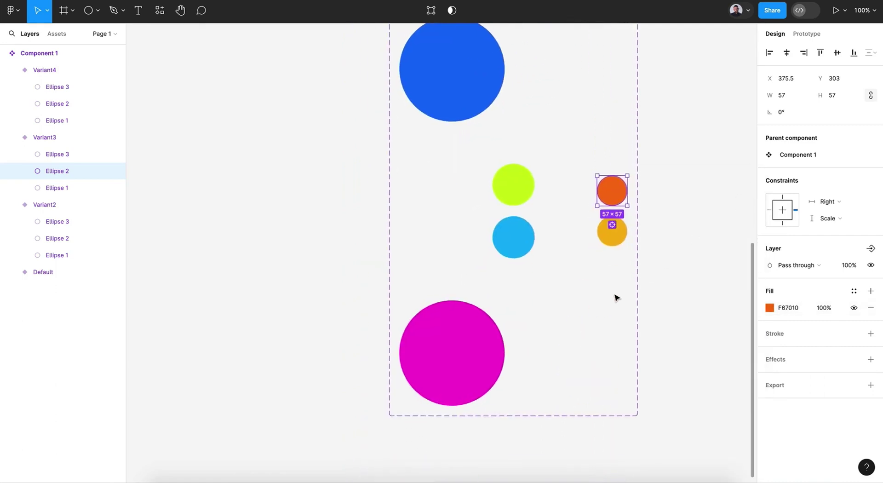
left_click(569, 331)
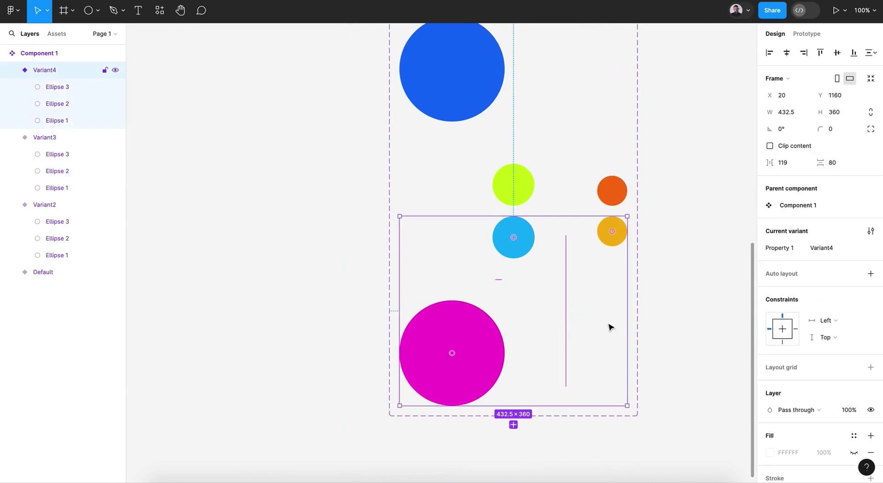
scroll(610, 327, "up", 10)
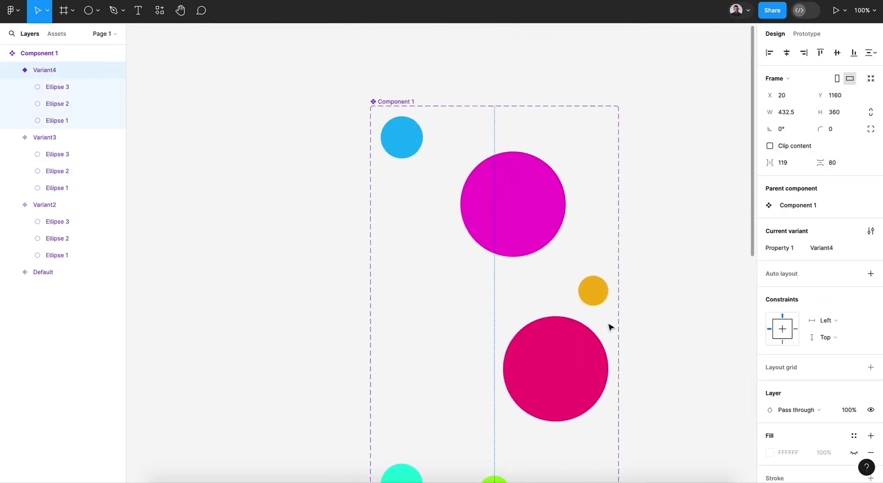
Step: In Prototype mode, connect Default to Variant2 with an After delay trigger
left_click(637, 331)
scroll(637, 332, "right", 3)
left_click(812, 37)
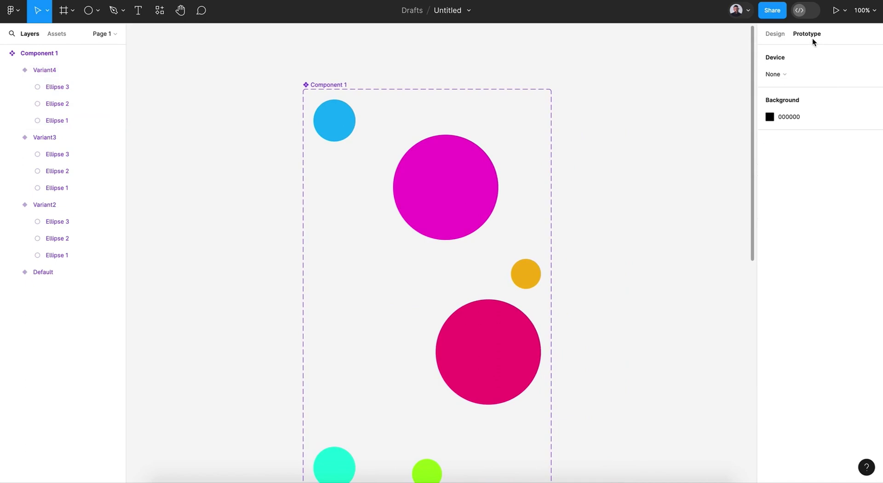
left_click(450, 200)
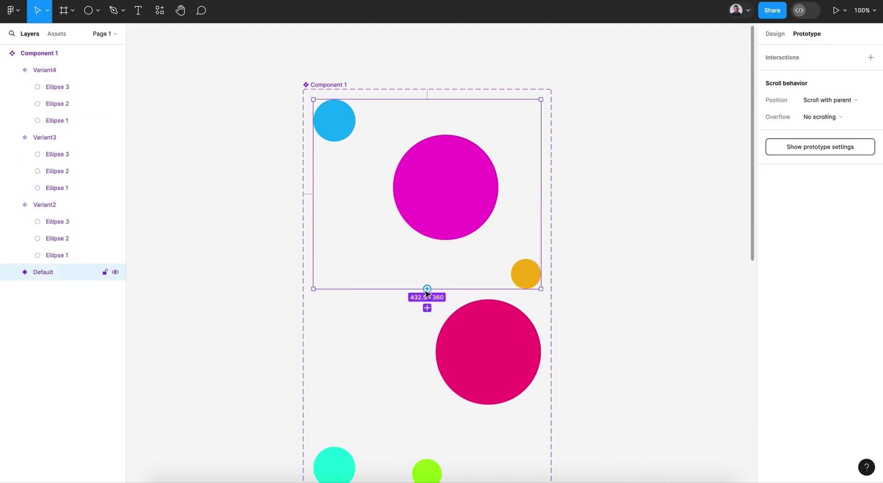
left_click_drag(427, 290, 425, 315)
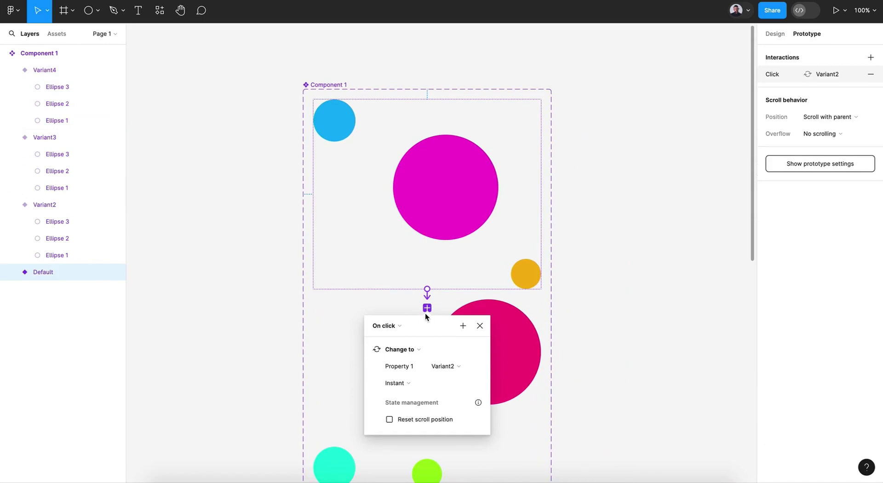
left_click(400, 327)
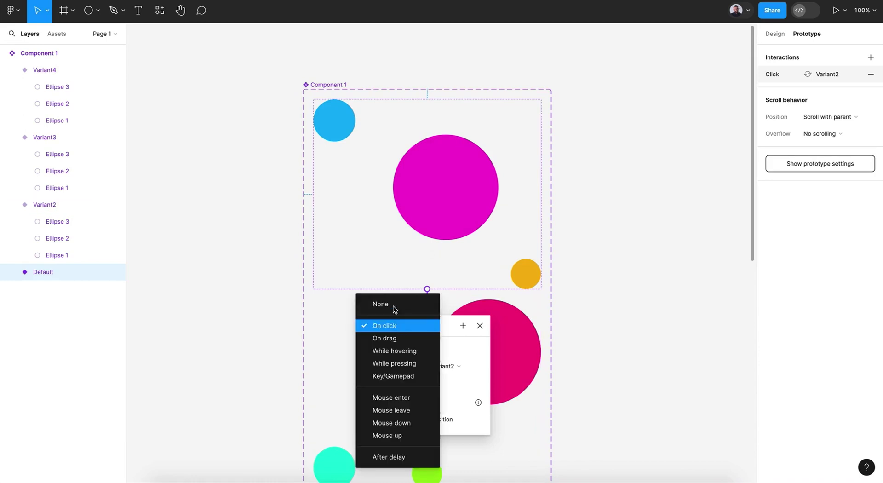
left_click(390, 457)
Step: Set the transition to Smart animate, Ease in, 2000ms, with a 1ms delay
scroll(518, 295, "down", 1)
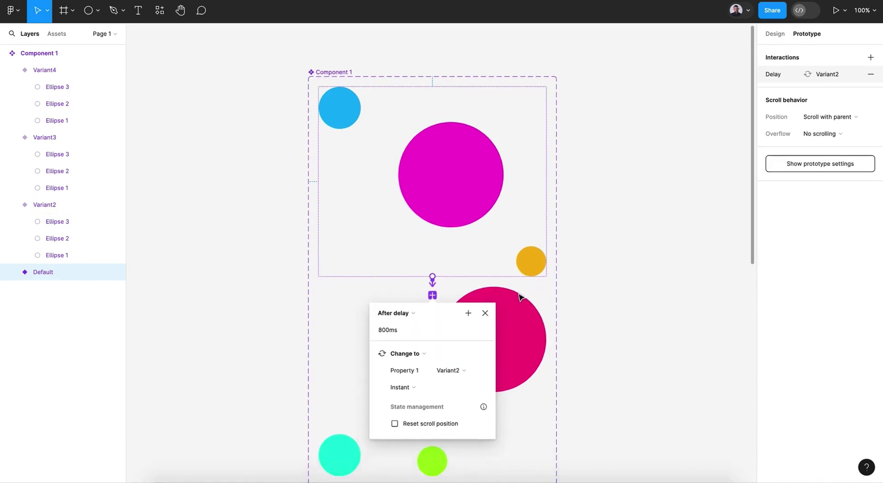
scroll(520, 296, "down", 4)
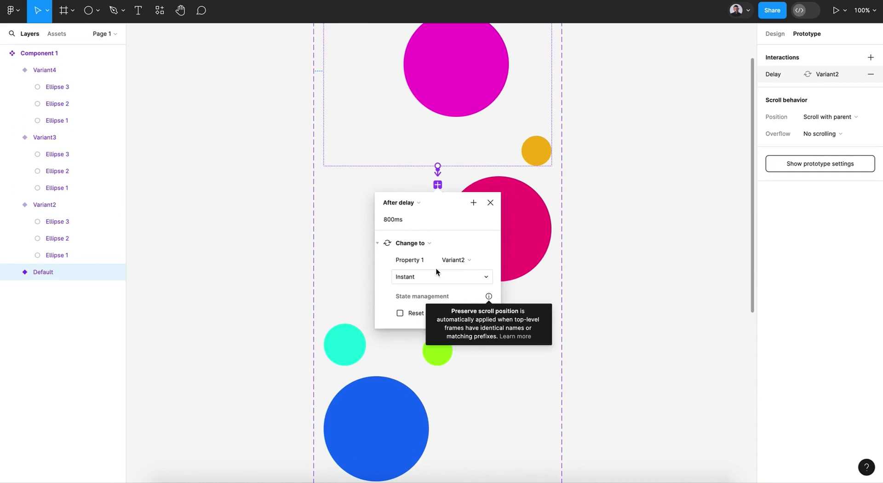
left_click(396, 276)
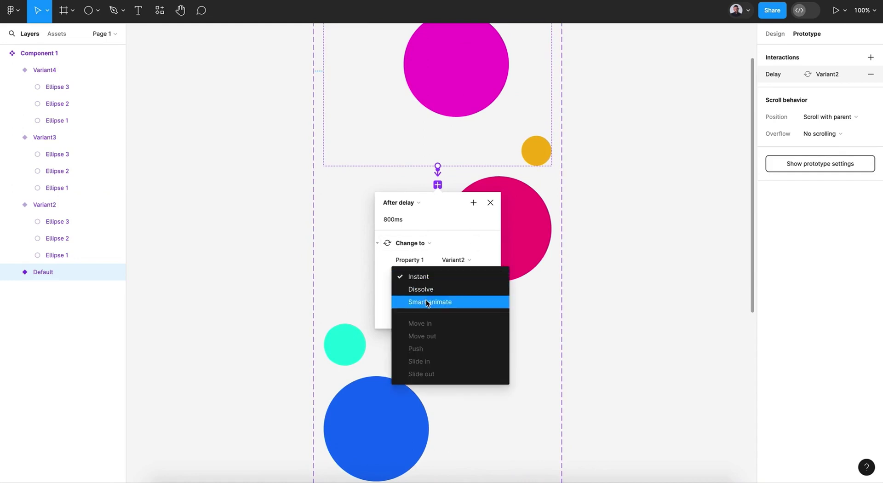
left_click(426, 301)
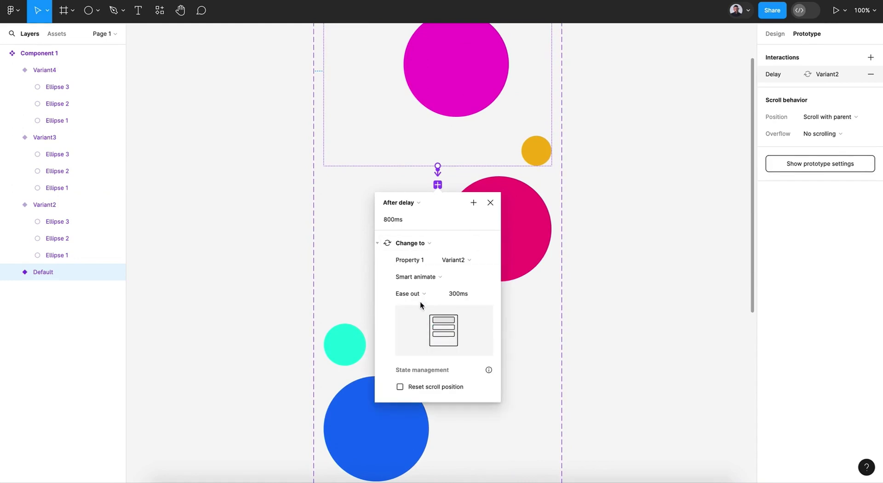
left_click(420, 299)
left_click(421, 281)
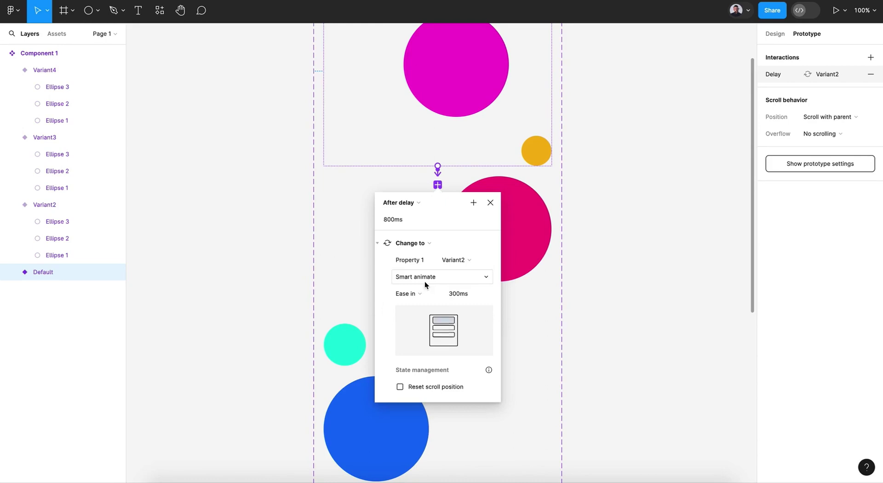
left_click(451, 295)
type("2000")
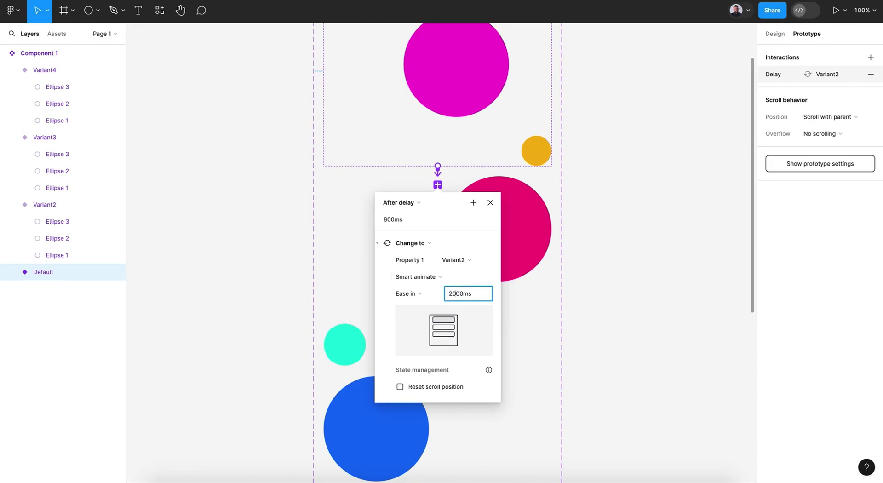
key("Return")
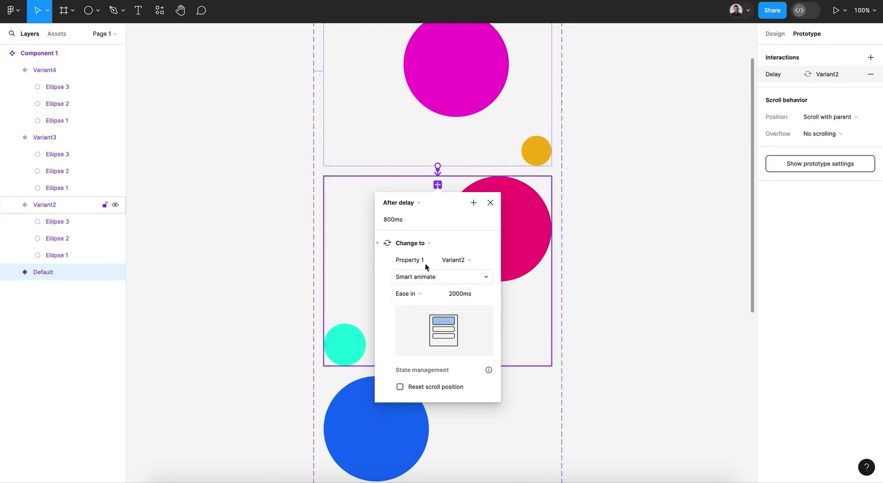
left_click(393, 220)
left_click_drag(393, 219, 385, 221)
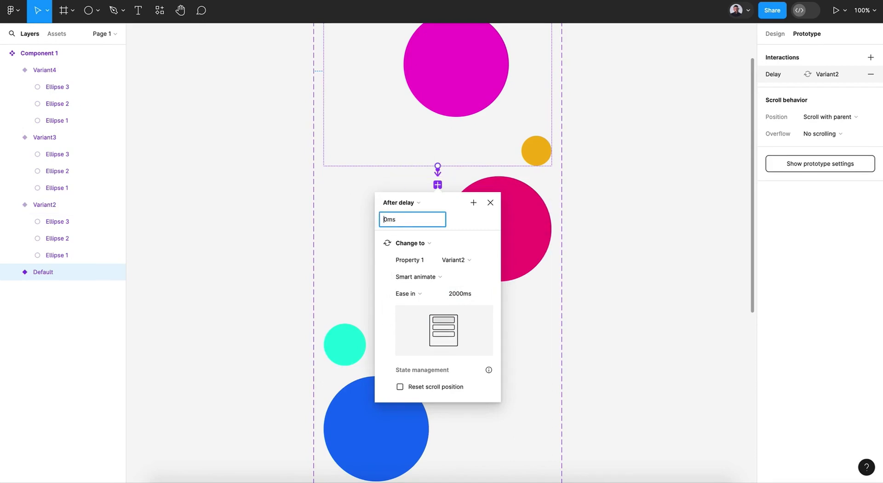
key("Return")
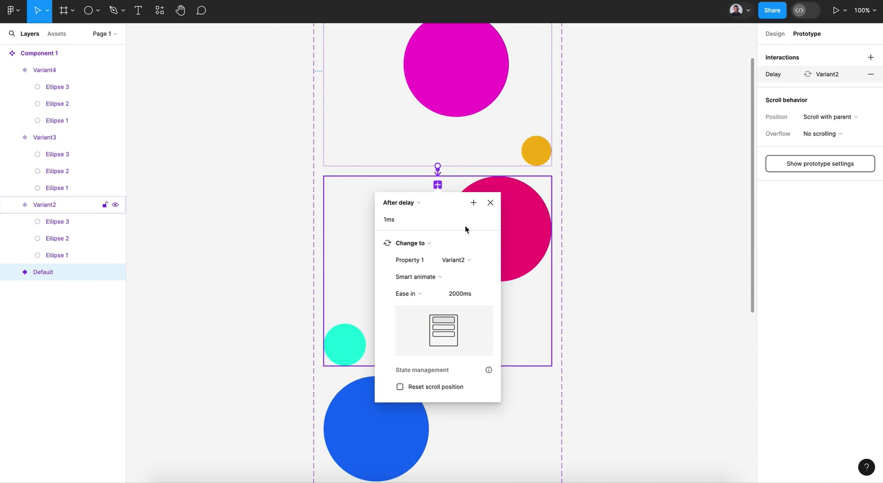
Step: Connect Variant2 to Variant3 with an After delay trigger, changing 800ms to 1ms
left_click(491, 202)
scroll(458, 207, "down", 5)
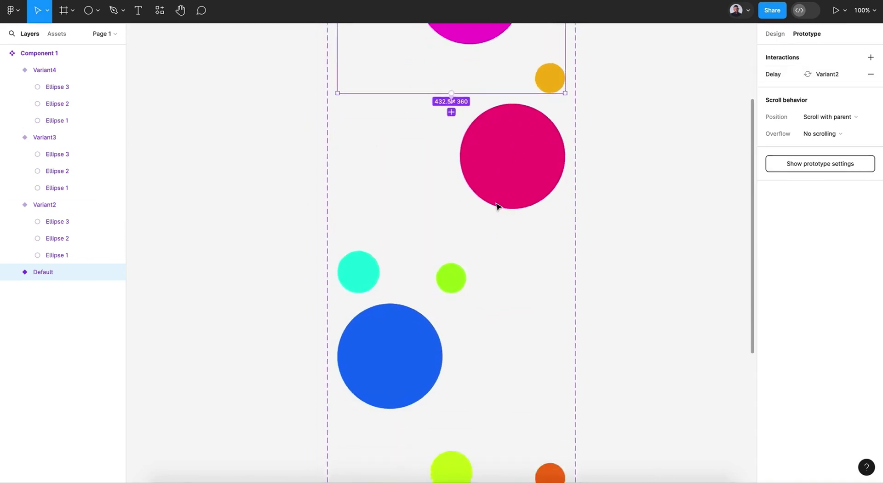
left_click(458, 213)
left_click_drag(456, 247, 449, 280)
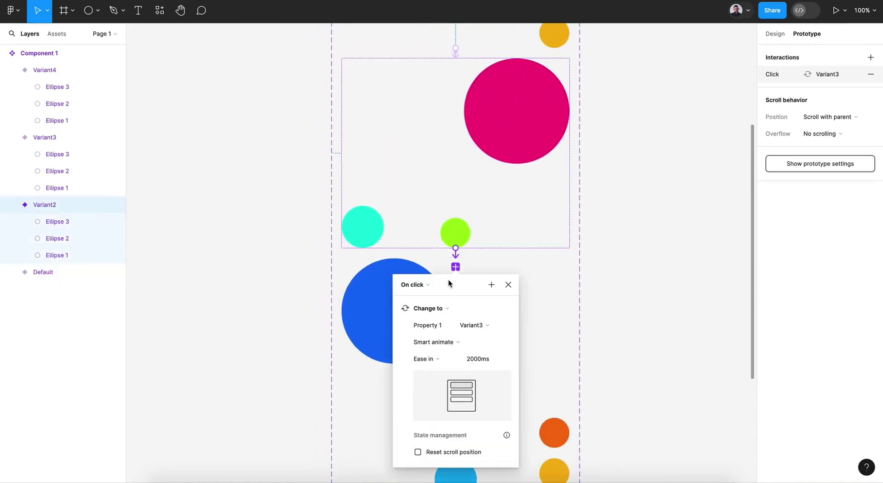
left_click(428, 205)
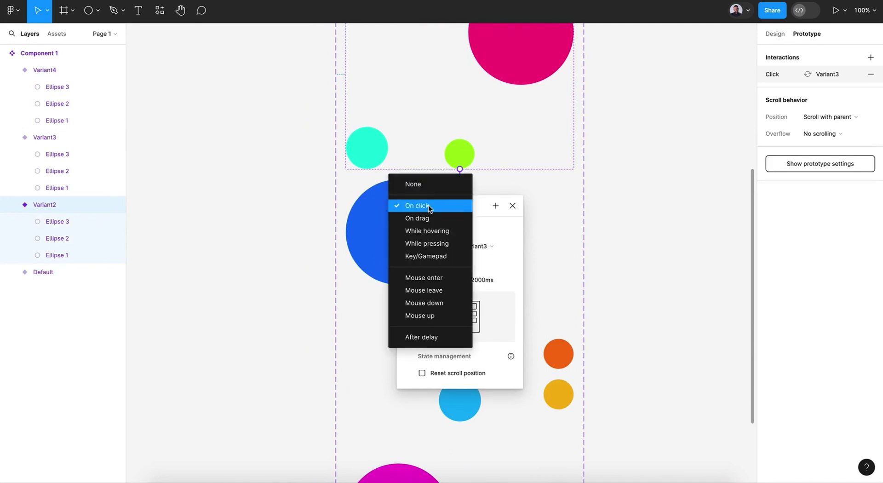
left_click(429, 338)
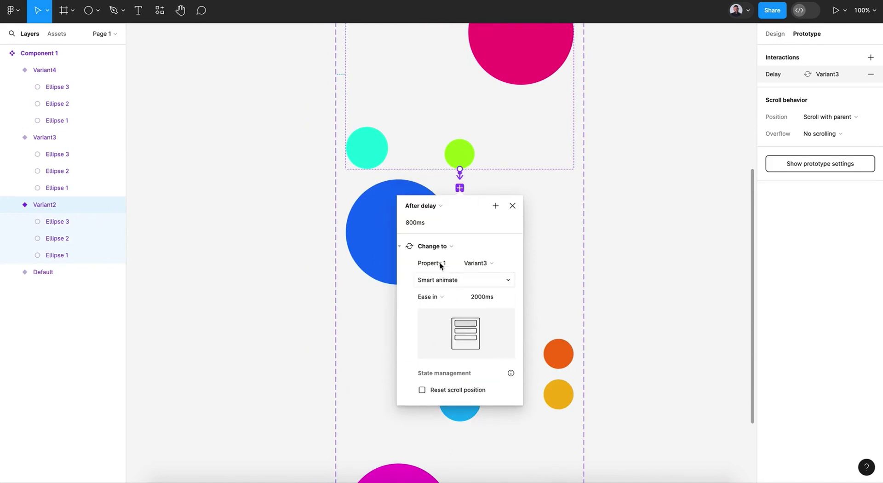
left_click(412, 224)
key("BackSpace")
key("BackSpace")
key("BackSpace")
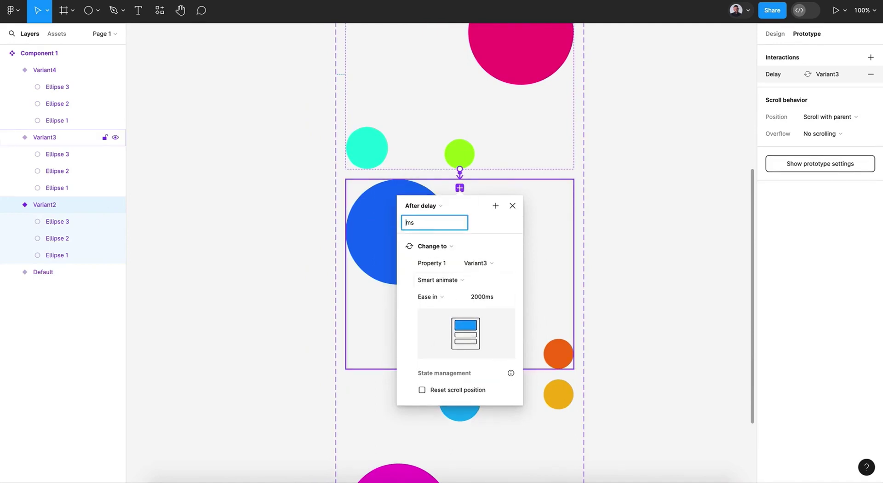
type("01")
key("Return")
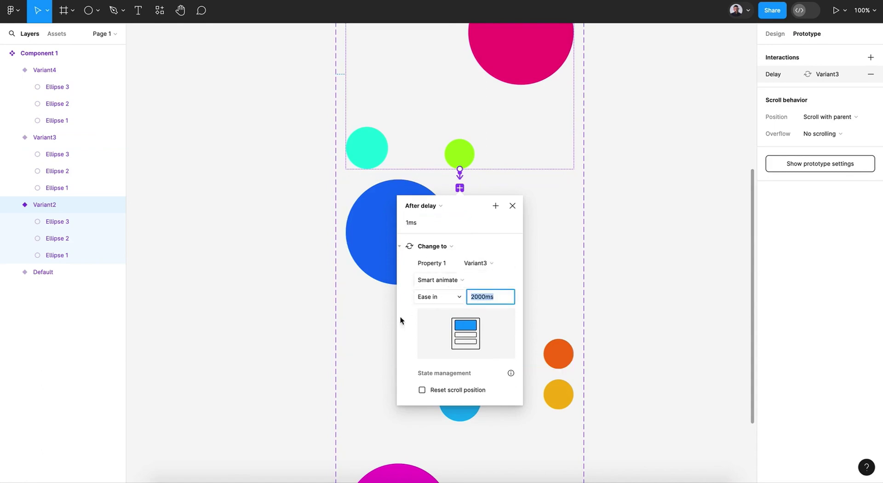
Step: Link Variant3 to Variant4 with an After delay trigger of 1ms
left_click(514, 207)
scroll(516, 212, "down", 5)
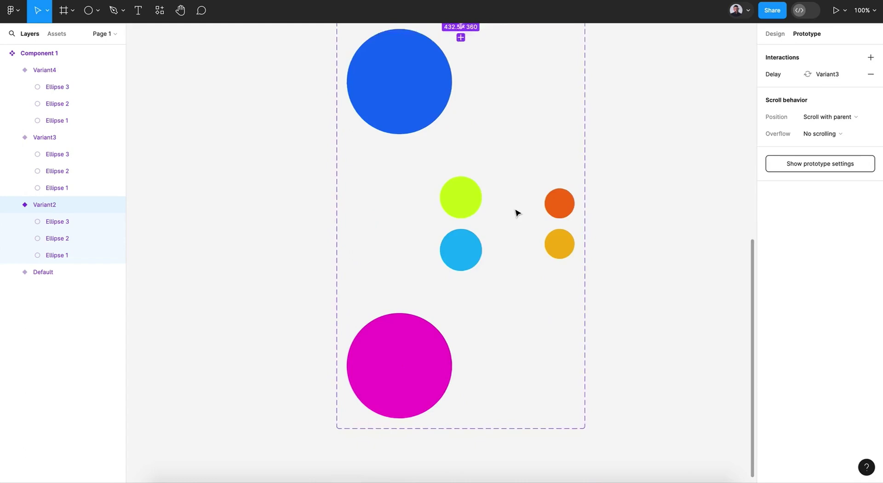
left_click(472, 201)
left_click_drag(455, 203, 455, 230)
left_click(431, 239)
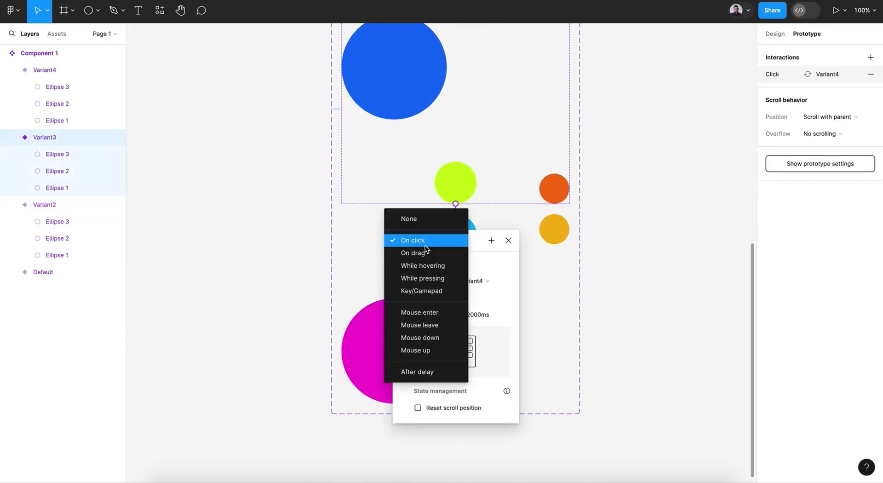
left_click(417, 371)
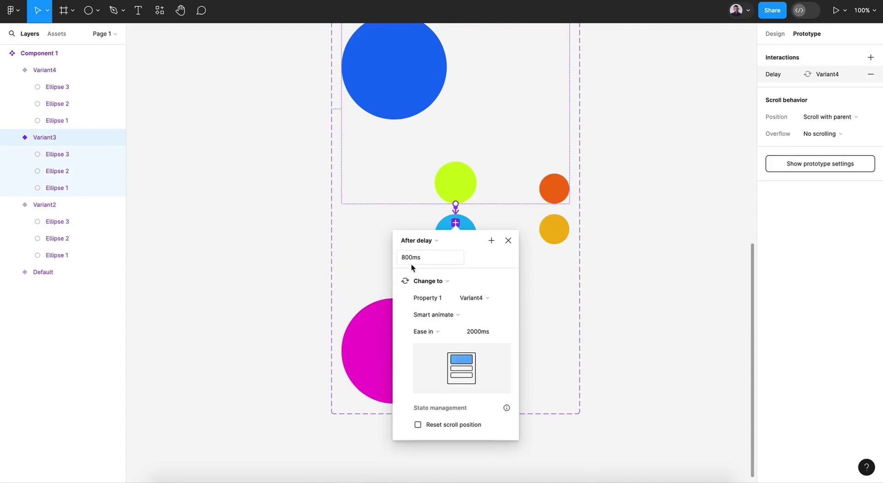
left_click_drag(409, 258, 393, 258)
type("1")
key("Return")
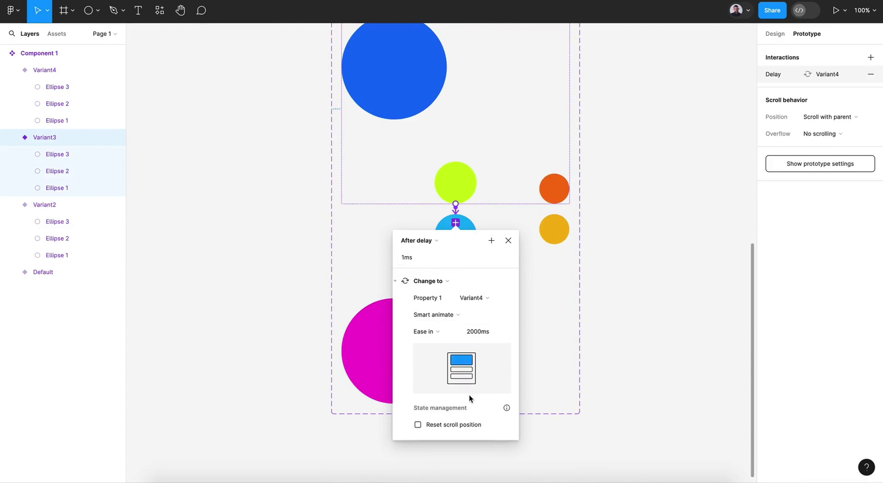
Step: Connect Variant4 back to the Default variant
left_click(508, 240)
left_click(477, 328)
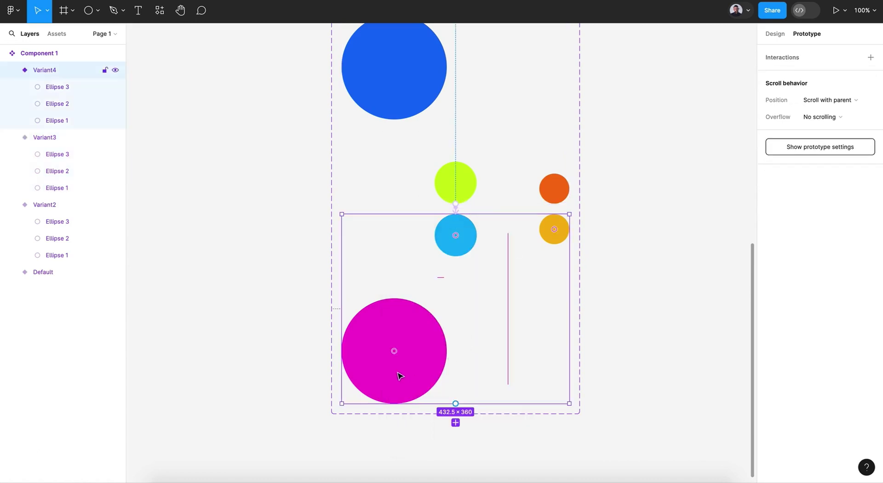
left_click_drag(456, 404, 439, 158)
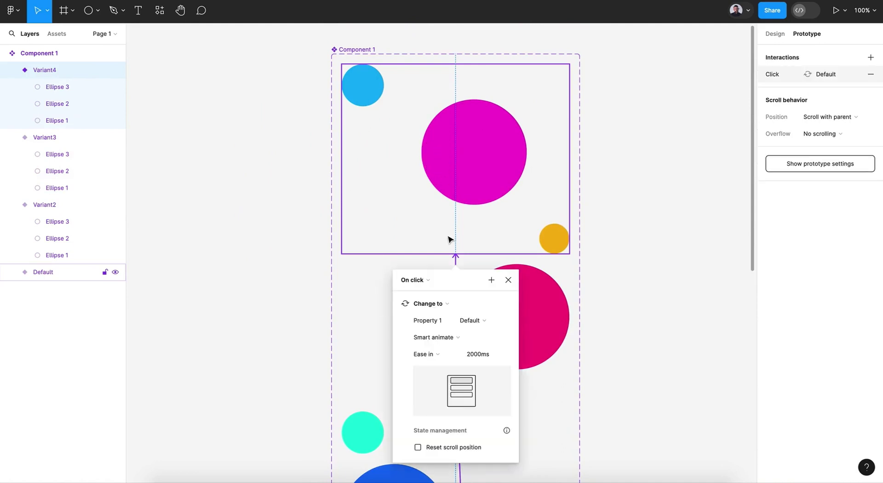
Step: Switch Variant4's trigger from On click to After delay with a 1ms delay
left_click(426, 279)
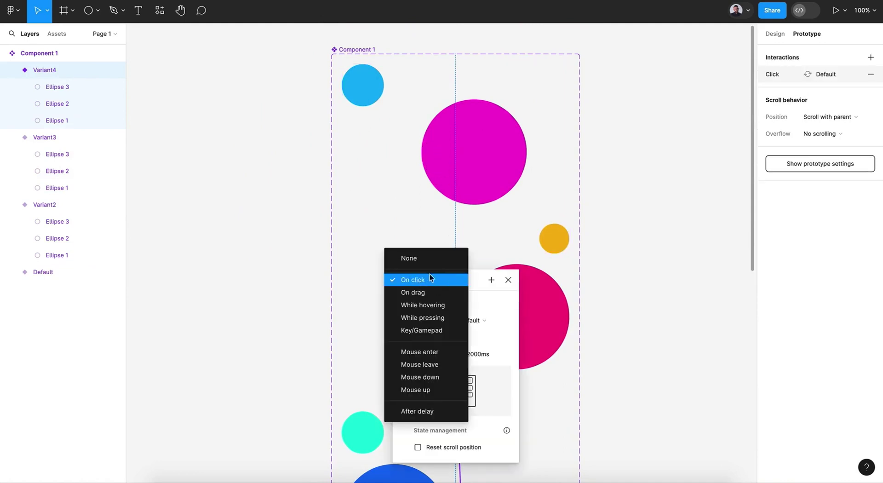
left_click(422, 412)
left_click(401, 297)
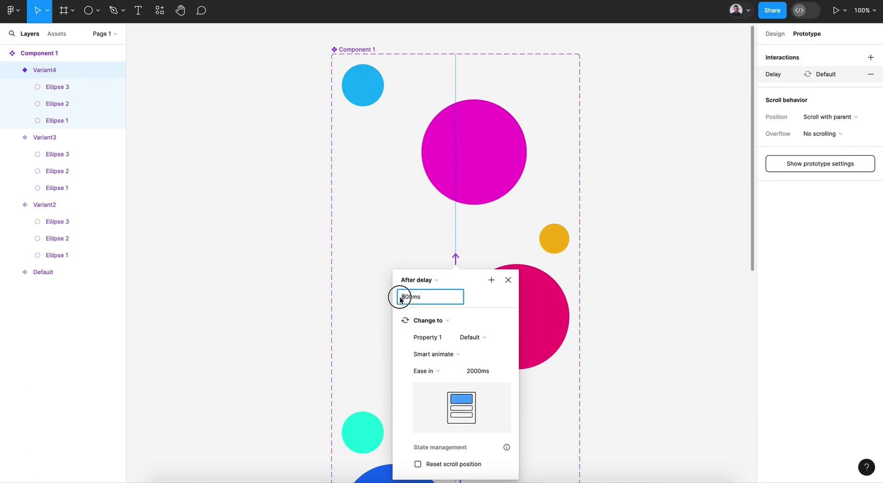
left_click(400, 298)
left_click_drag(400, 298, 403, 298)
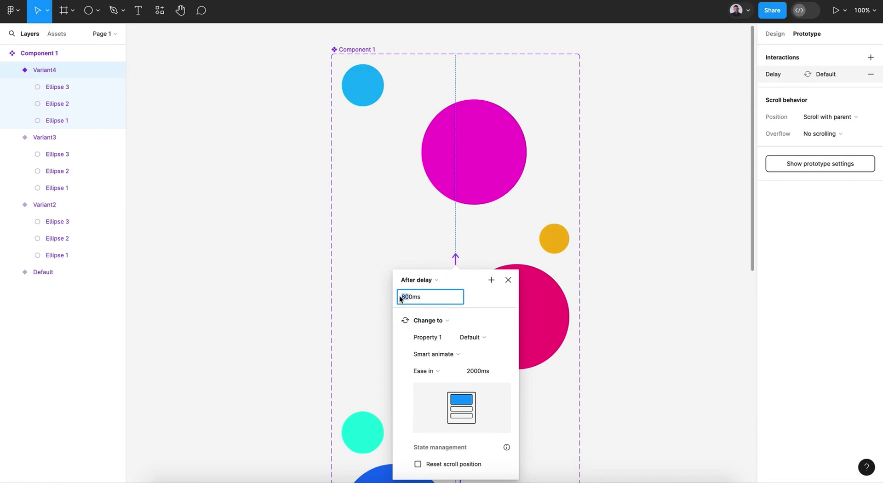
key("BackSpace")
type("1")
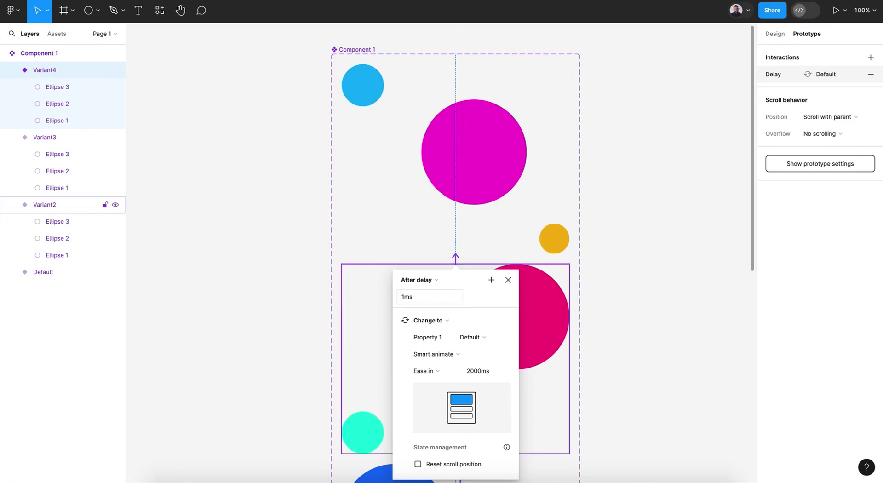
key("Return")
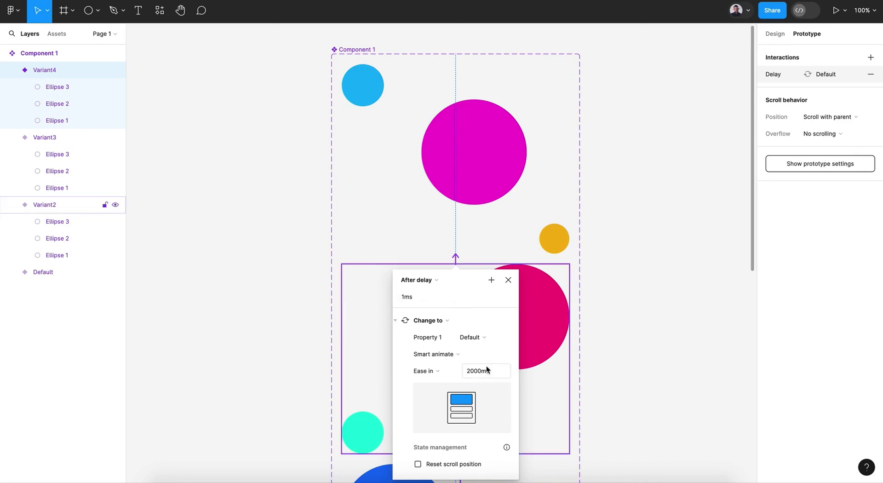
left_click(509, 280)
left_click(614, 271)
Step: Draw a large new frame, Frame 1, on the canvas
scroll(615, 271, "down", 5)
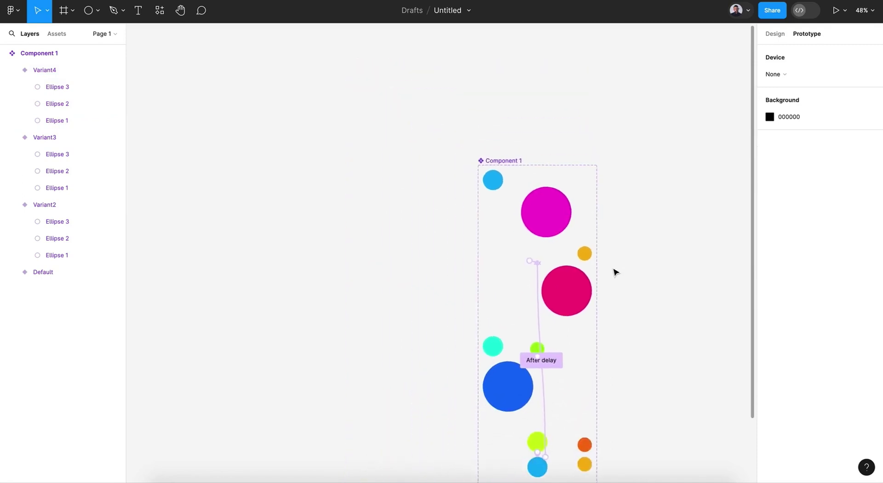
scroll(616, 272, "down", 1)
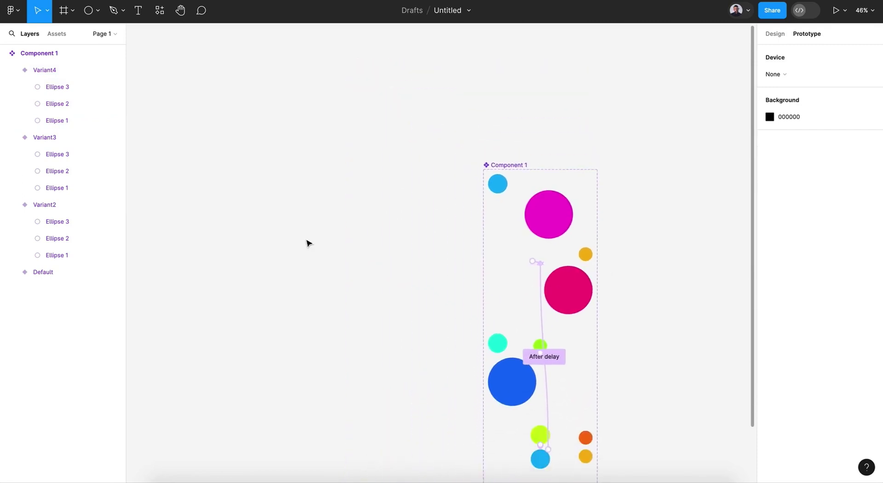
scroll(309, 243, "left", 5)
scroll(309, 243, "up", 2)
left_click(63, 6)
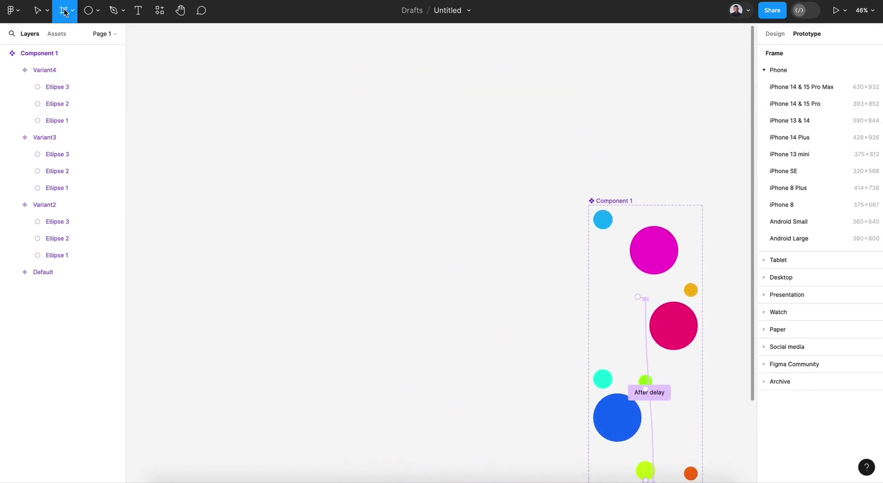
left_click_drag(252, 91, 478, 289)
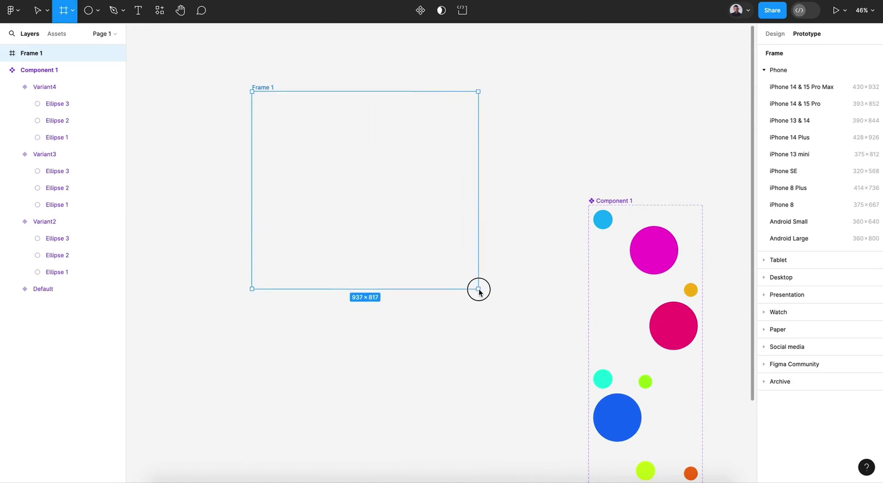
Step: Drag a Component 1 instance from Assets into Frame 1
left_click(54, 36)
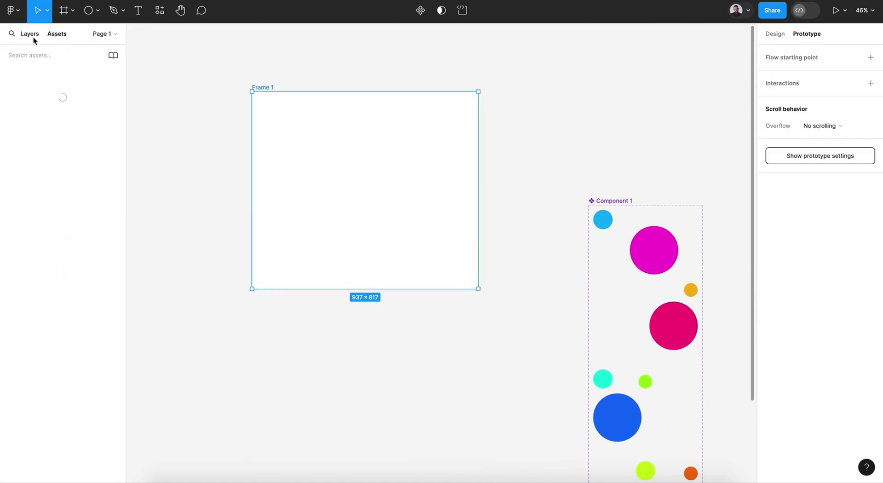
left_click_drag(41, 145, 371, 194)
left_click(355, 334)
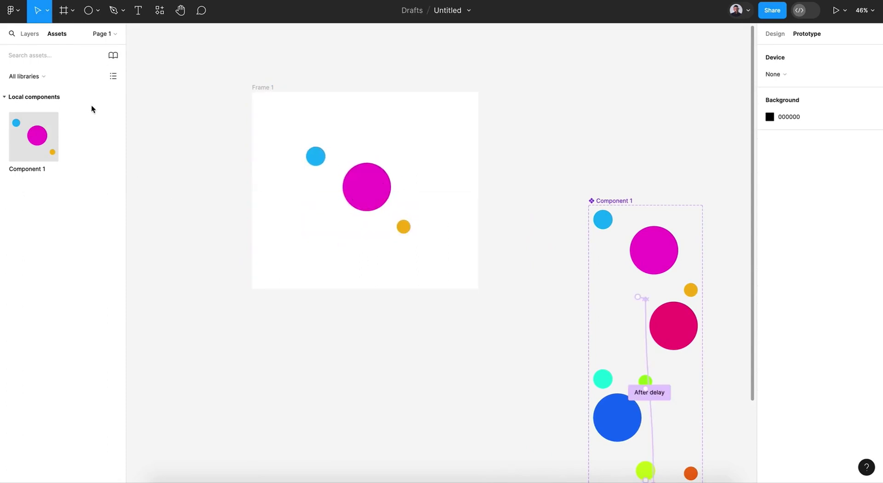
left_click(28, 33)
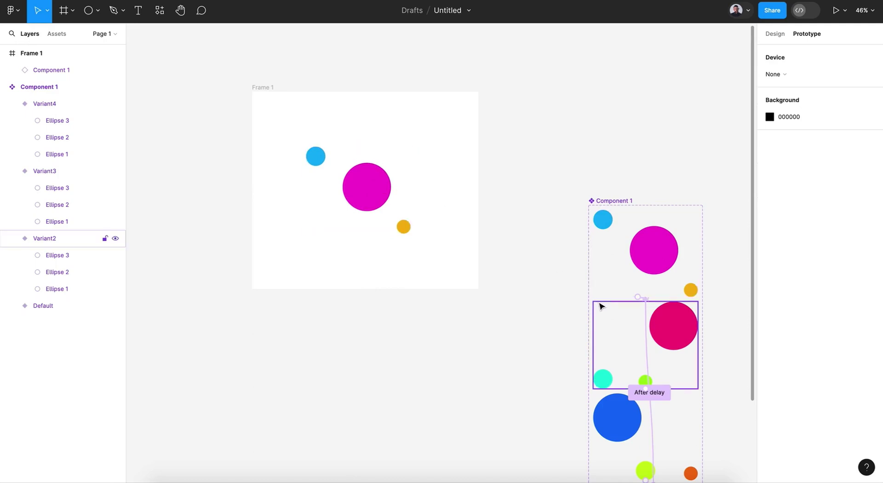
scroll(600, 305, "down", 3)
scroll(601, 306, "right", 3)
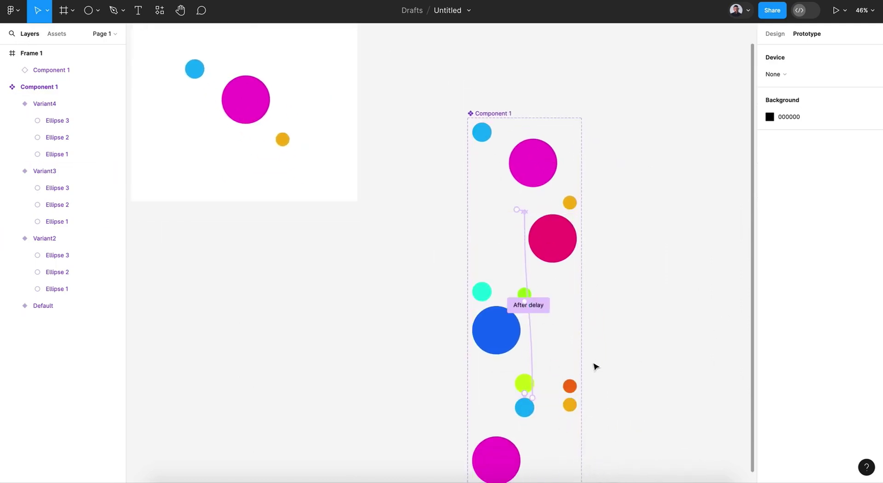
scroll(596, 367, "left", 5)
scroll(603, 364, "up", 4)
scroll(385, 210, "up", 3)
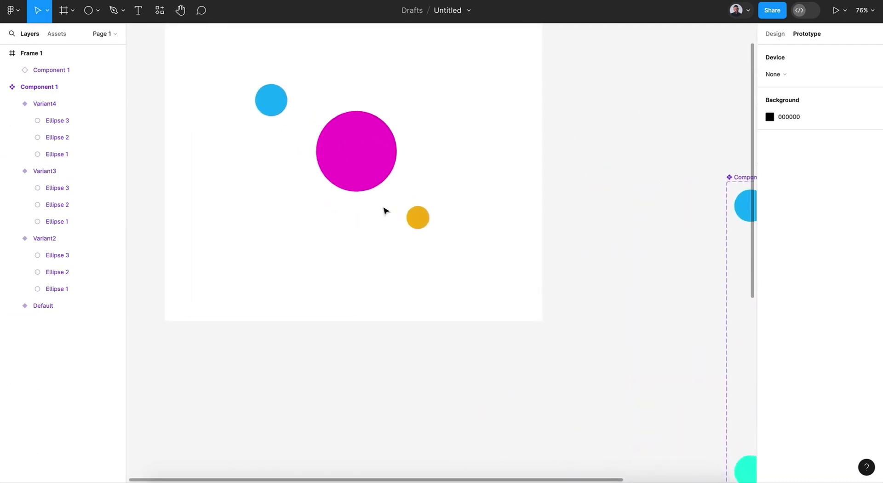
scroll(385, 210, "up", 2)
left_click(65, 16)
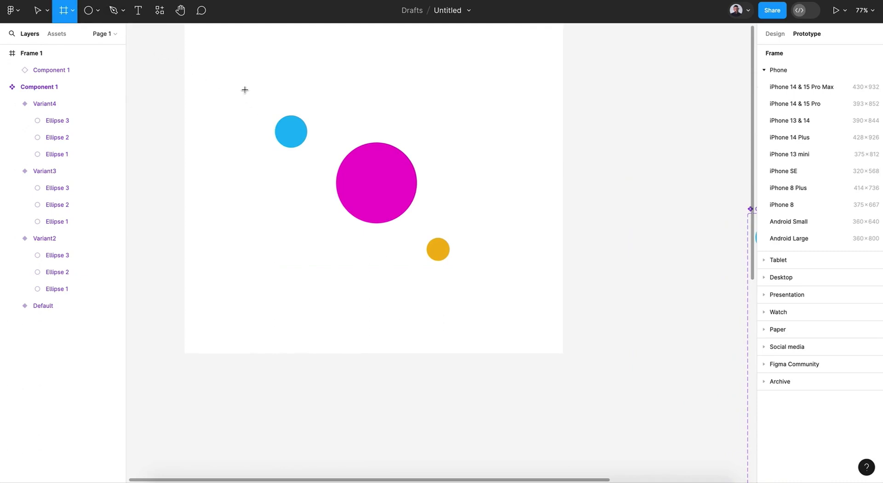
Step: Draw Frame 2 over the circles in Frame 1 and widen it to 638 × 650
left_click_drag(245, 90, 377, 326)
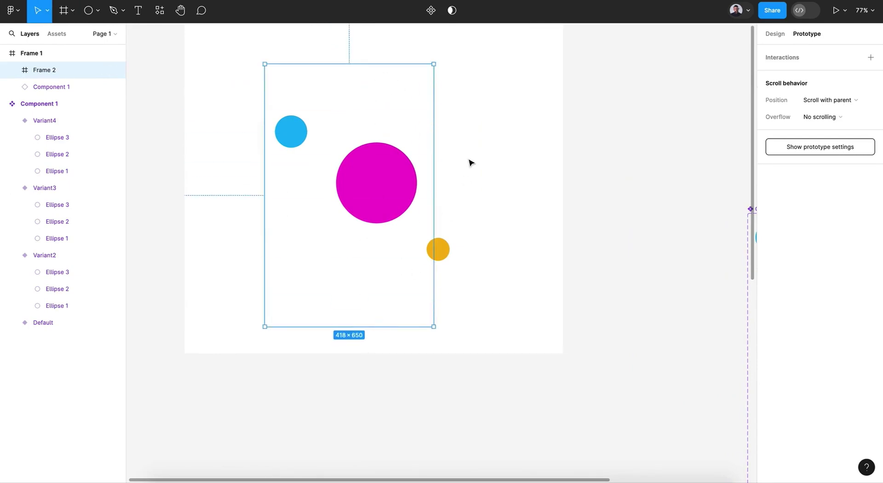
left_click_drag(434, 161, 501, 168)
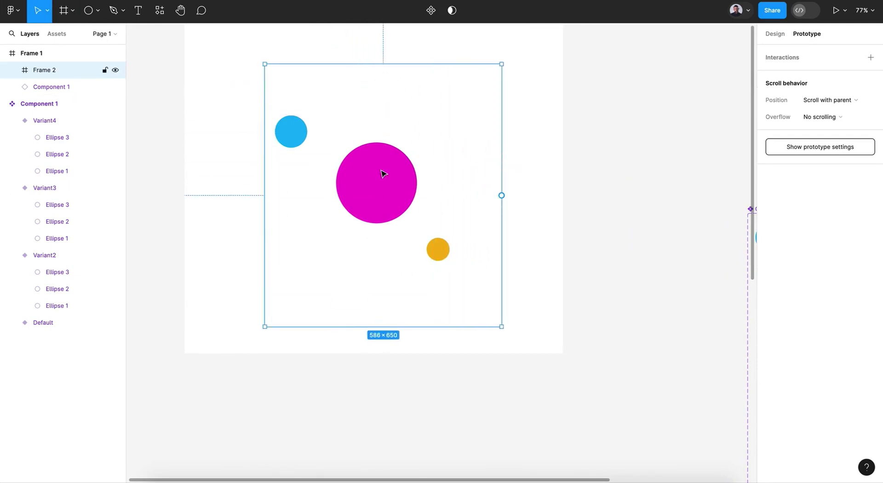
left_click_drag(264, 168, 243, 168)
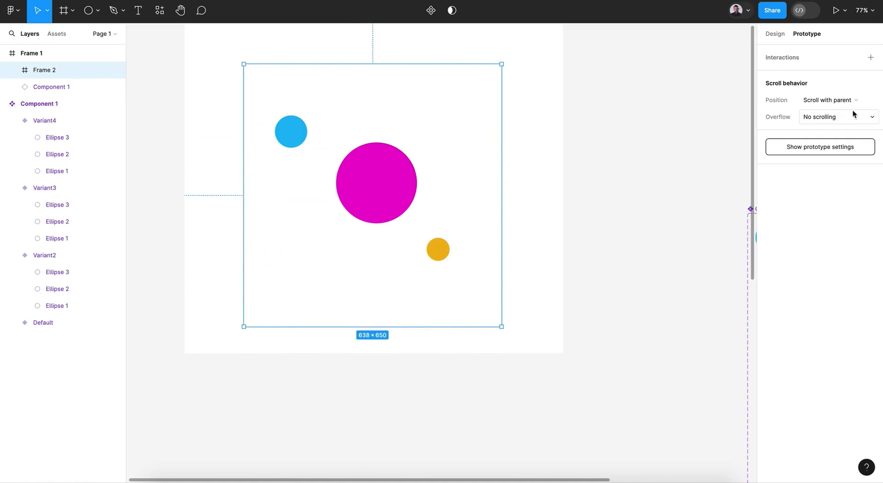
left_click(775, 34)
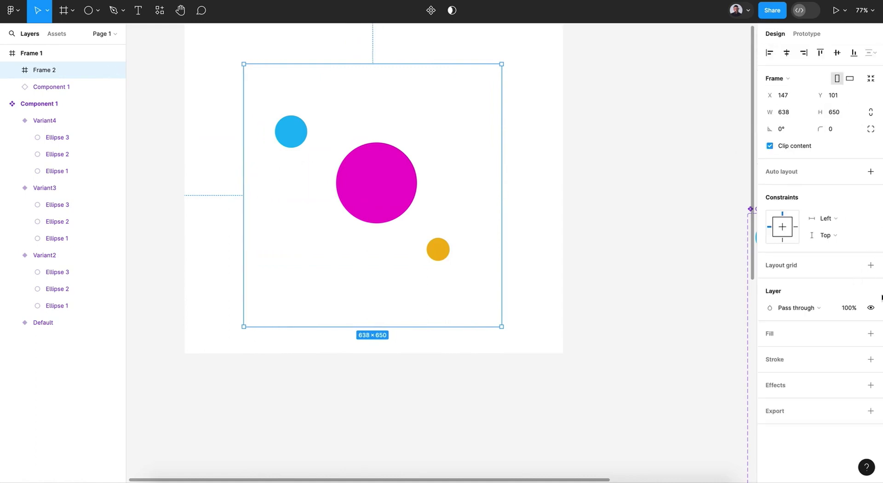
Step: Give Frame 2 a white fill at 20% opacity
left_click(871, 333)
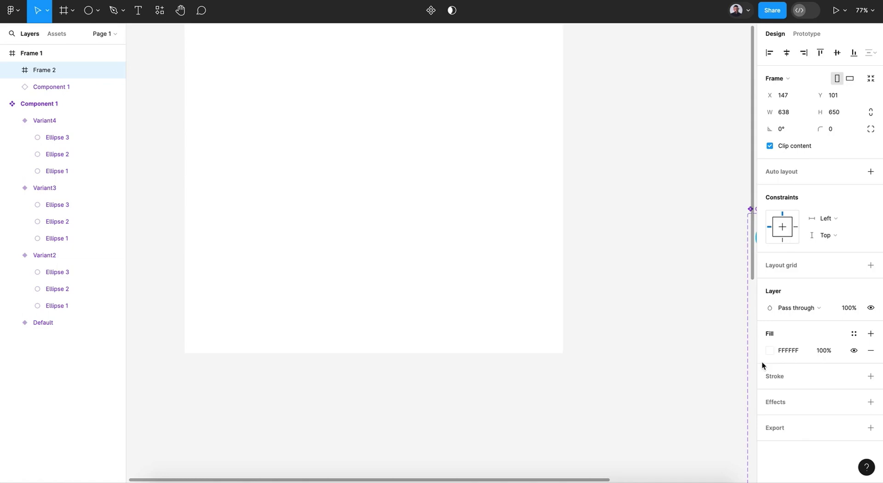
left_click(770, 351)
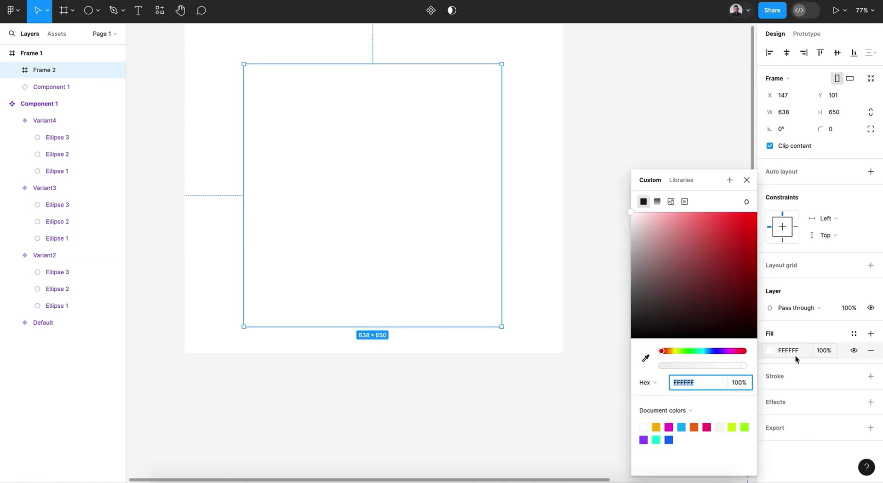
left_click(814, 352)
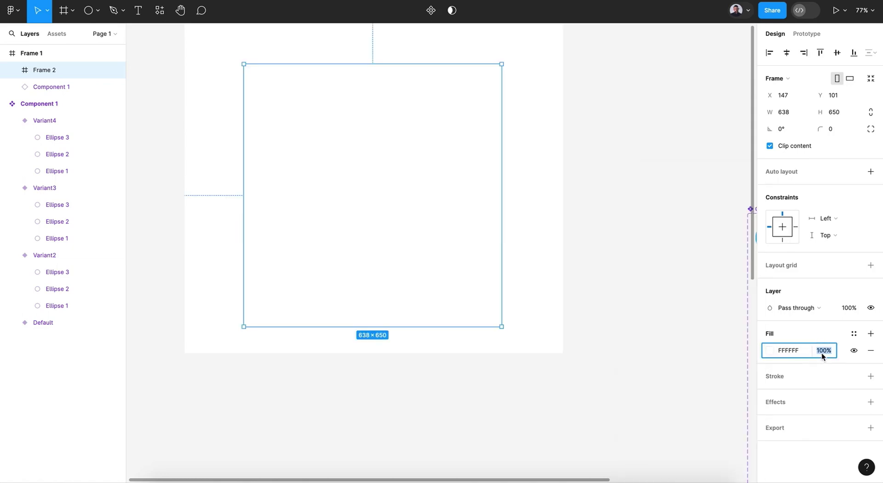
type("20")
key("Return")
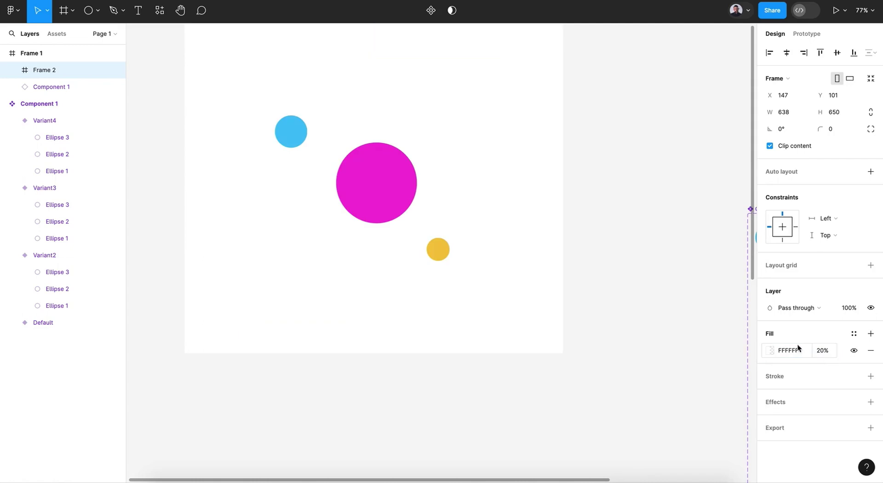
left_click_drag(427, 200, 428, 196)
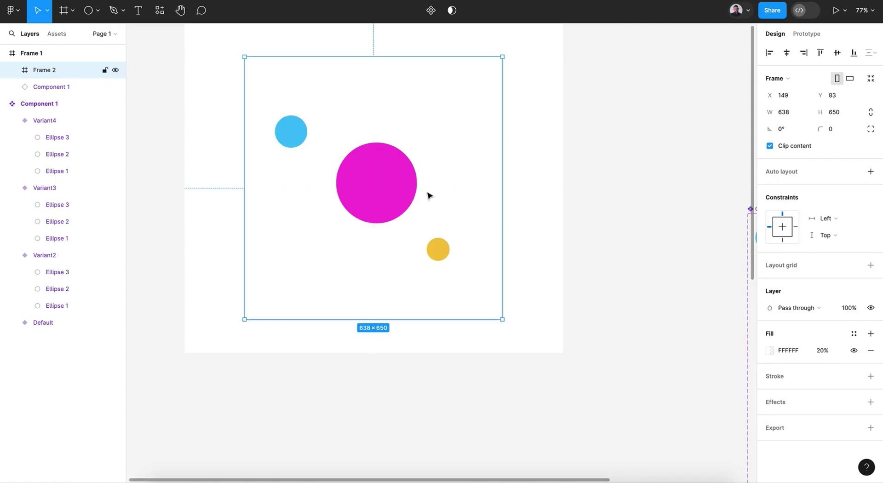
Step: Add a Background blur effect of 100 to Frame 2
left_click(870, 402)
left_click(828, 419)
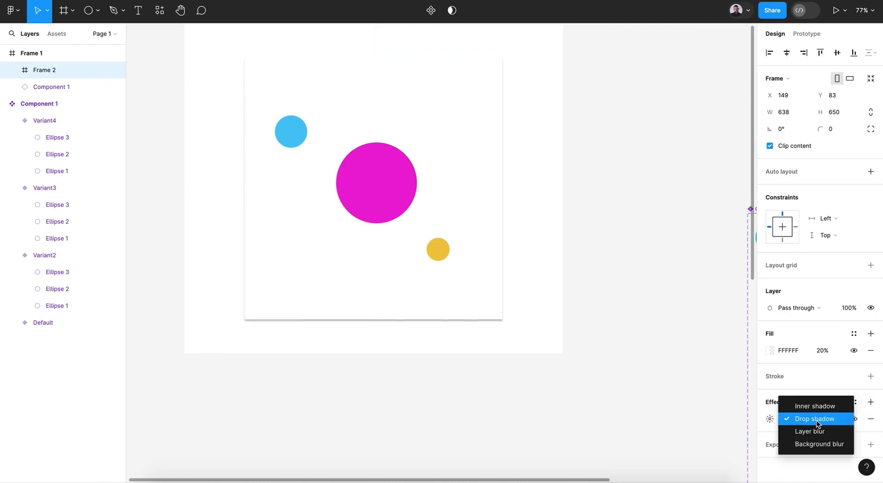
left_click(820, 443)
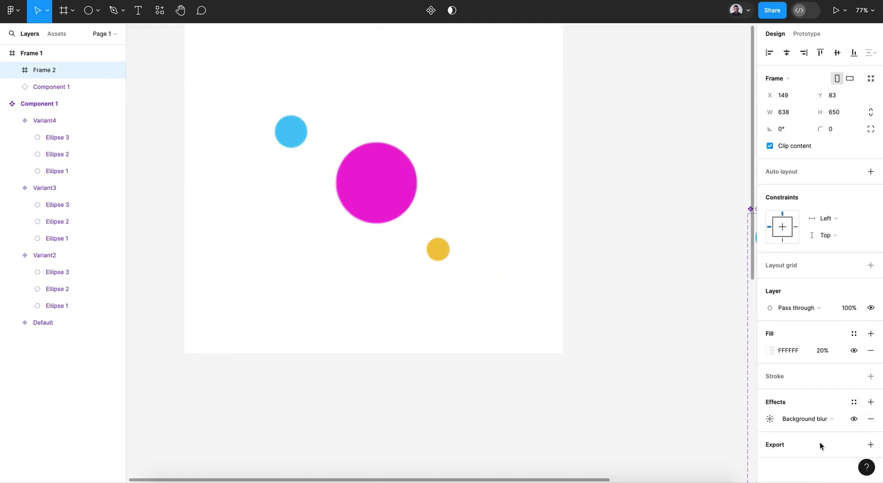
left_click(775, 419)
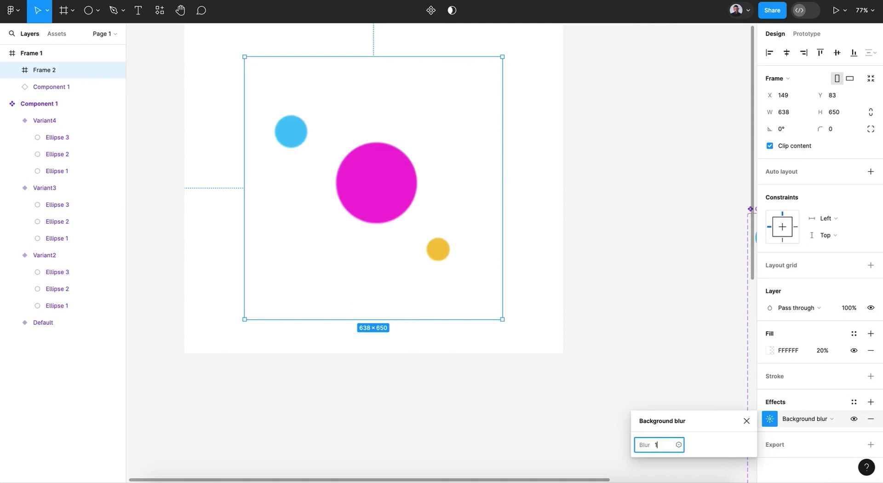
key("Return")
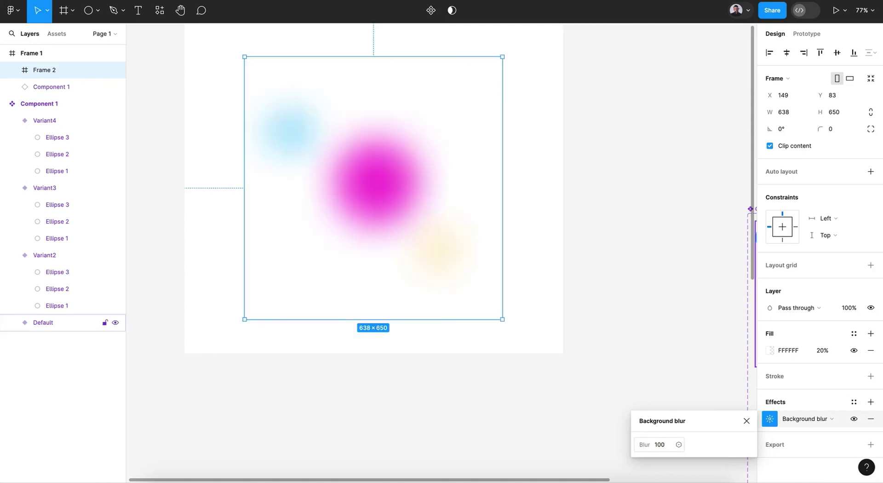
left_click(745, 421)
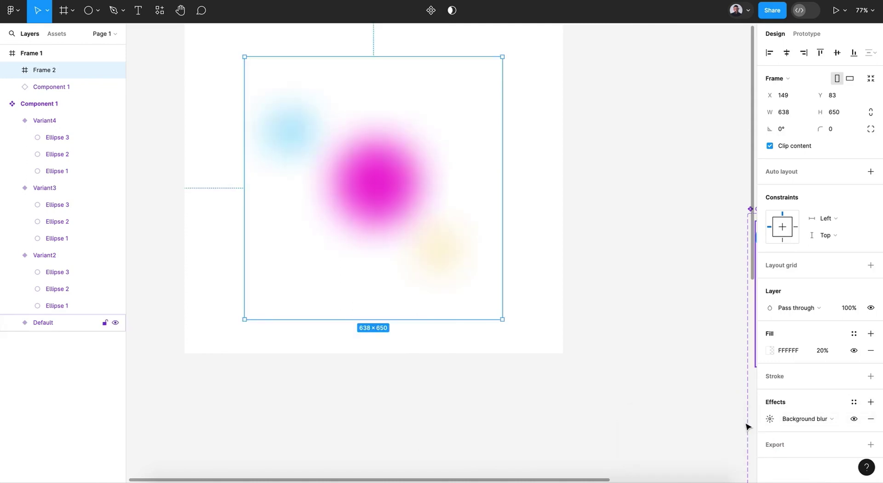
left_click_drag(358, 178, 361, 177)
left_click(622, 172)
scroll(623, 173, "up", 3)
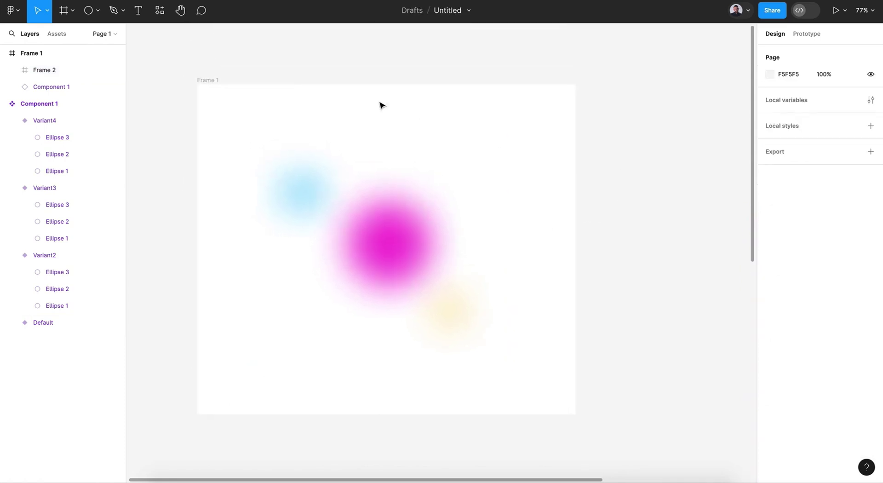
left_click(220, 80)
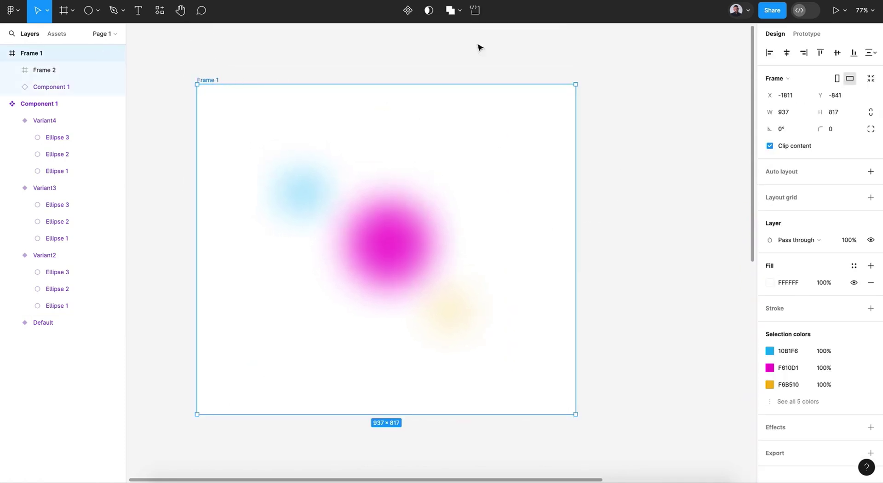
left_click(844, 10)
left_click(809, 48)
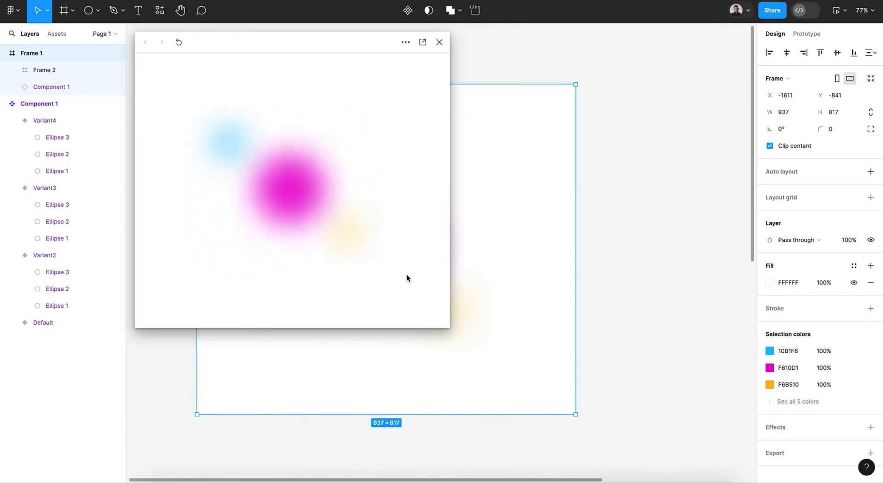
left_click(440, 43)
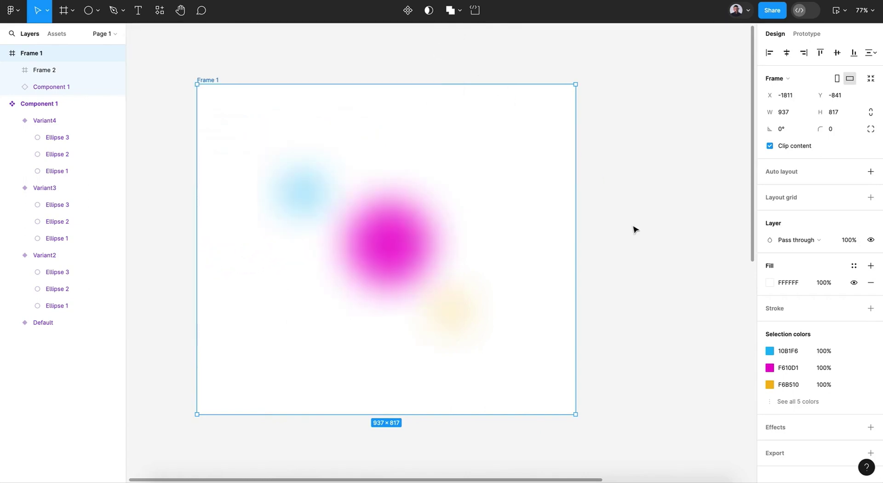
Step: Set Frame 2's background blur to 200 after briefly trying 400
left_click(388, 253)
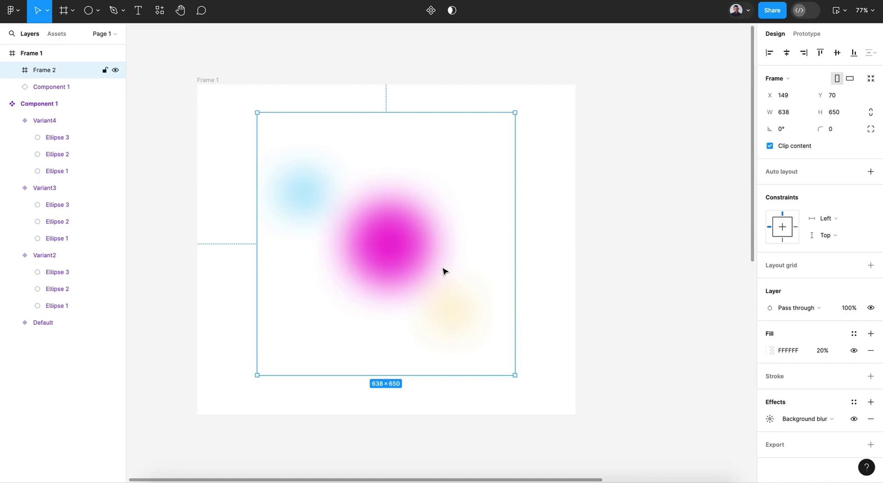
left_click(768, 421)
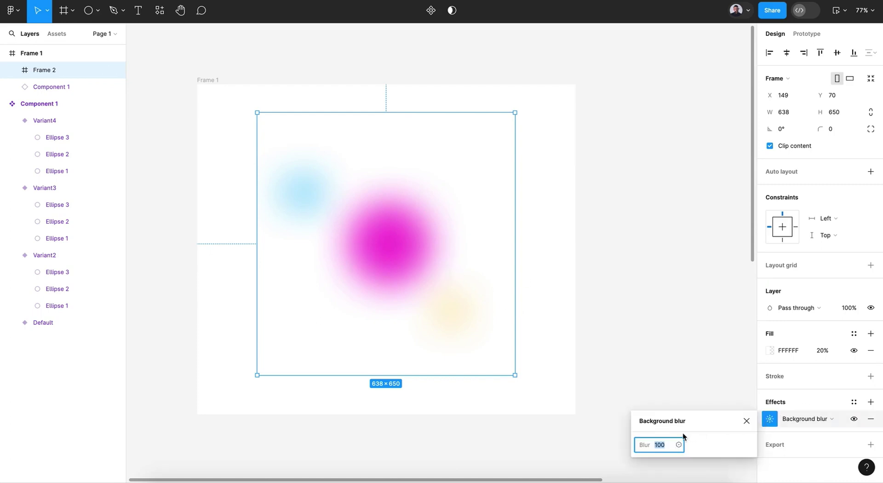
type("40")
key("Return")
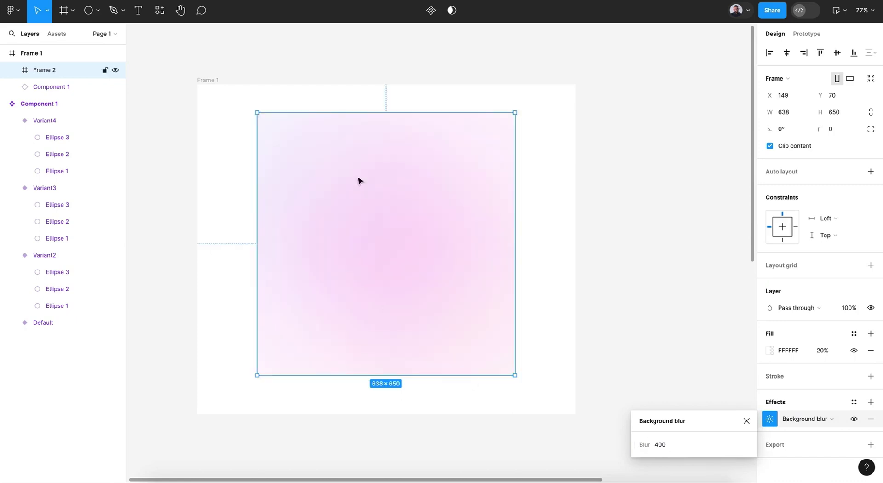
left_click(660, 447)
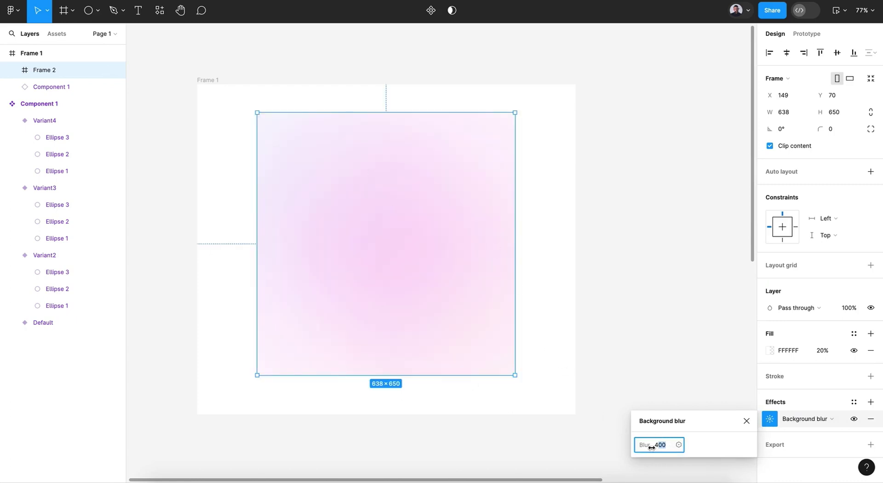
type("420")
key("Return")
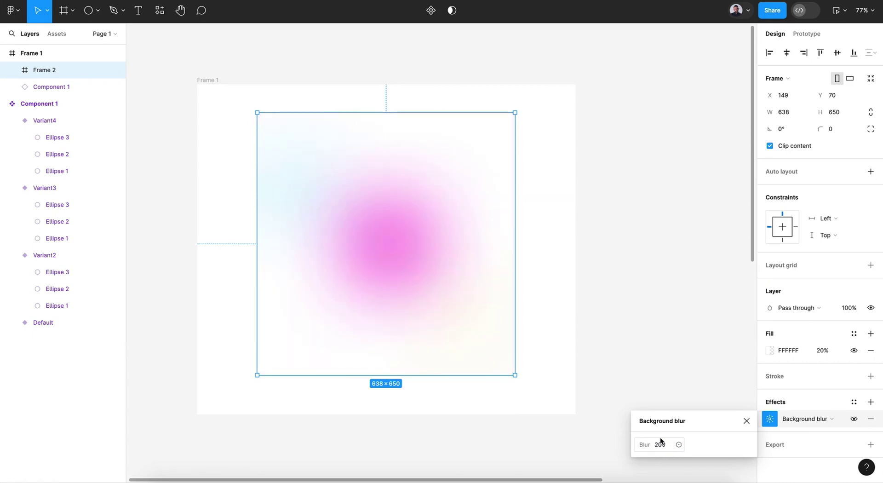
left_click(746, 421)
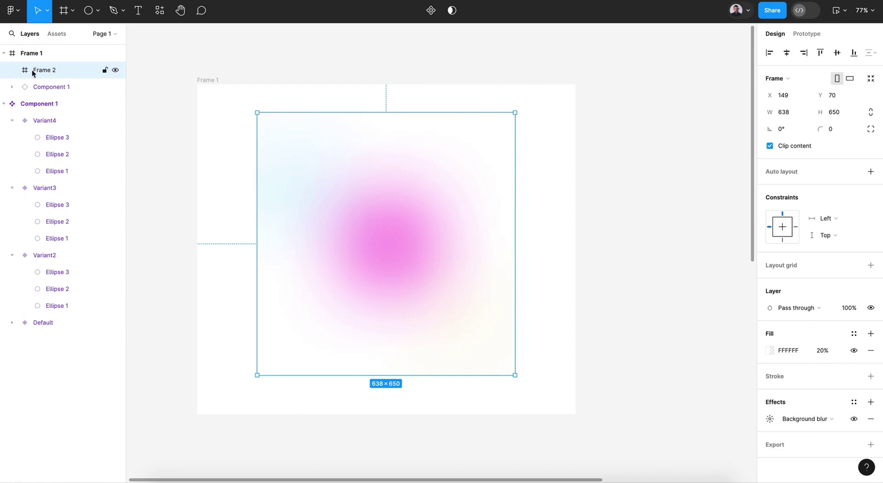
Step: Move Frame 2 out of and back into Frame 1, then select Component 1
left_click_drag(32, 72, 37, 54)
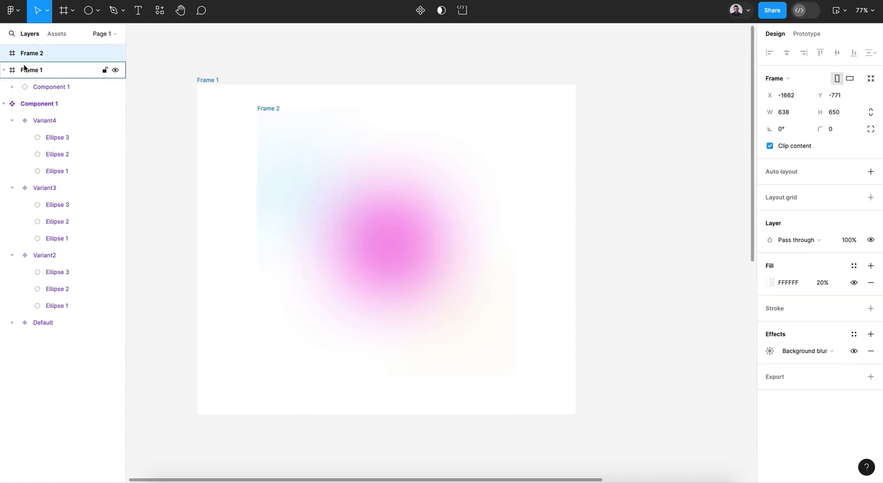
left_click(24, 69)
left_click(35, 87)
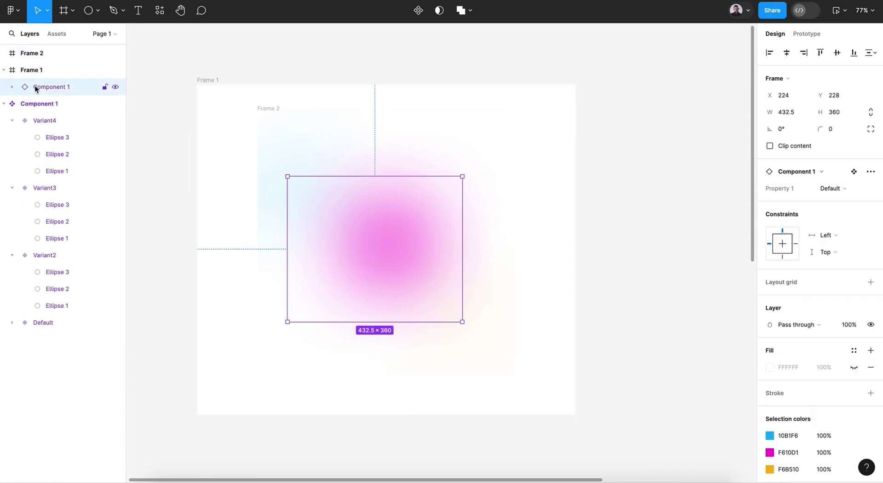
left_click(33, 71)
left_click_drag(46, 54, 53, 81)
left_click(50, 86)
left_click(45, 73)
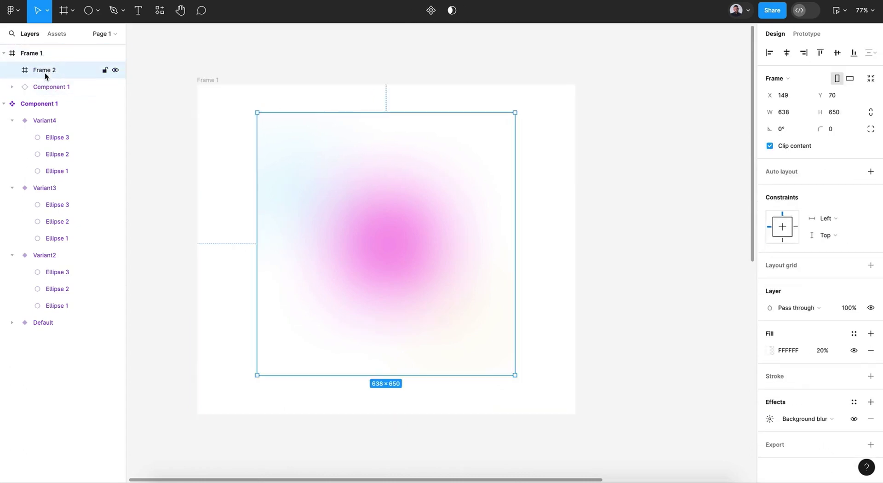
left_click(48, 86)
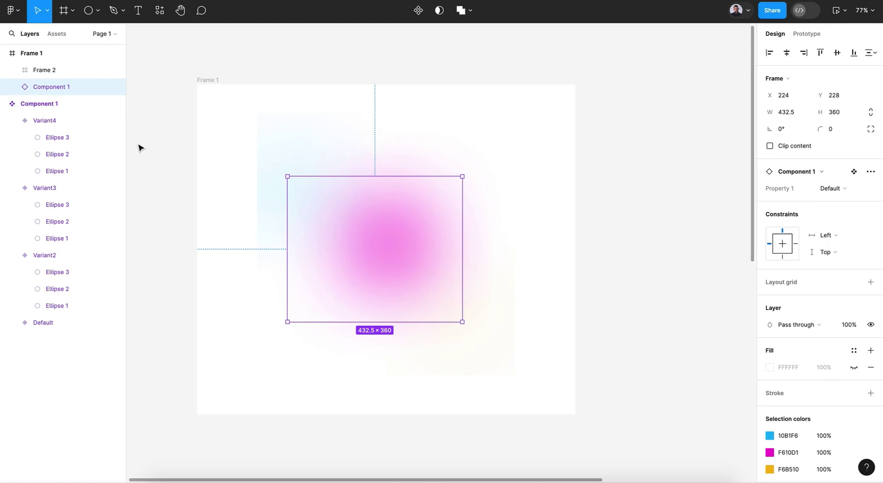
Step: Duplicate the Component 1 instance and rotate the copy to -117.82° beneath Frame 2
key("ctrl+d")
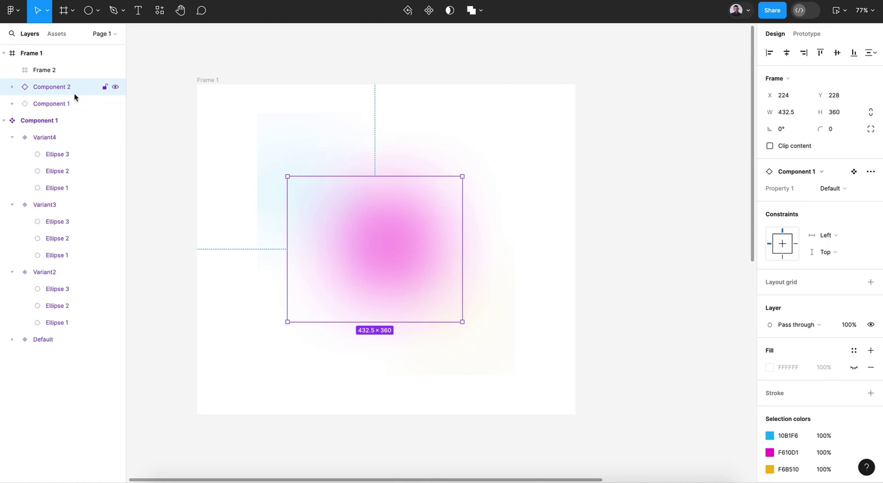
left_click(115, 70)
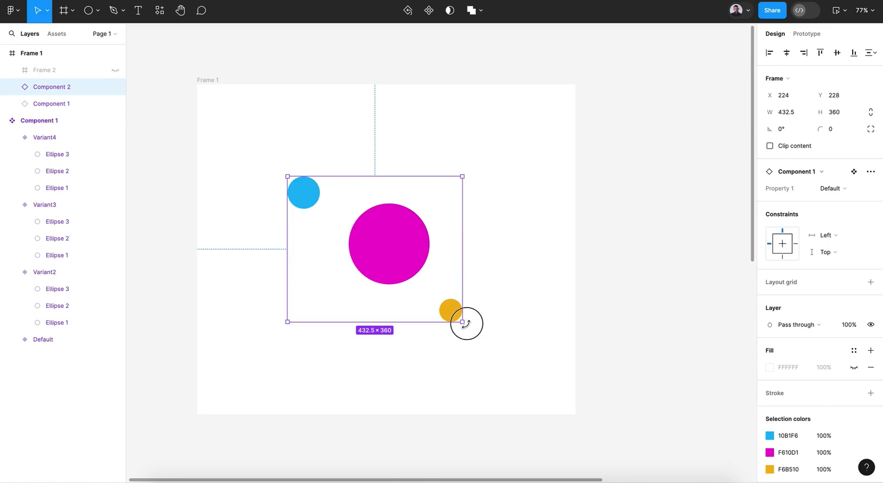
left_click_drag(465, 322, 284, 287)
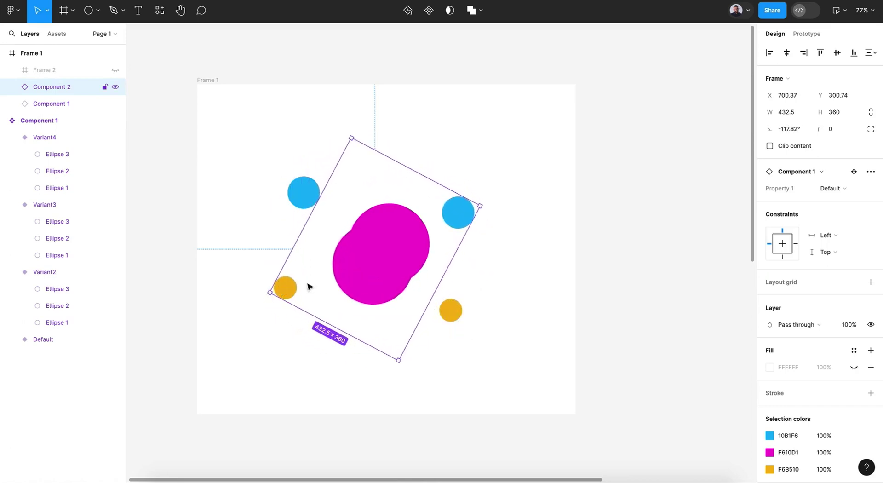
left_click_drag(353, 276, 351, 285)
left_click(519, 287)
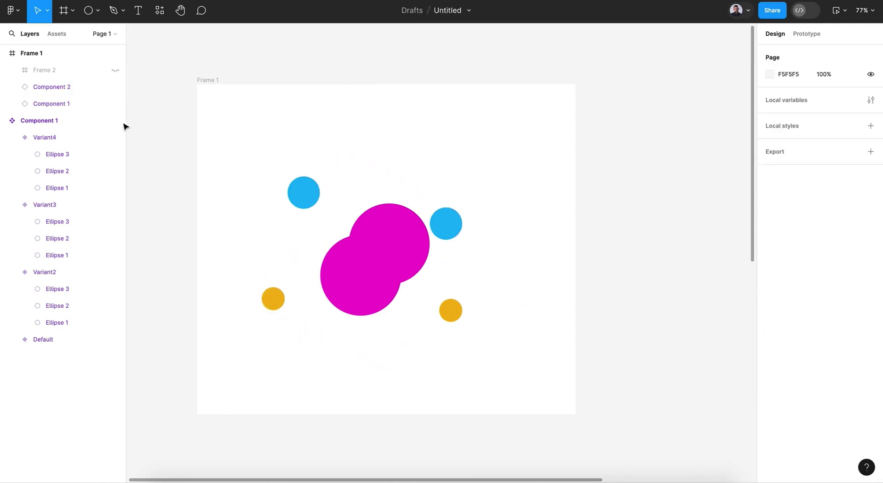
left_click(115, 70)
Step: Reposition Frame 2 over the circles and widen it to 741 × 650
left_click(388, 263)
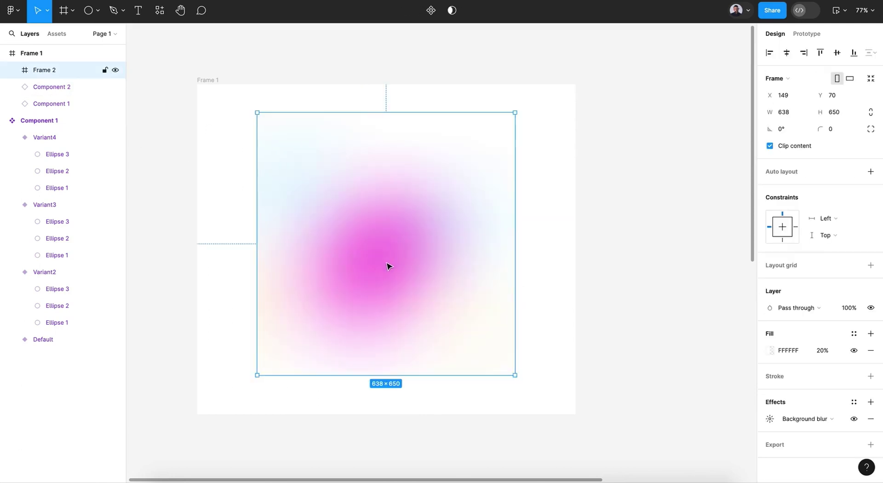
left_click_drag(399, 259, 368, 267)
left_click_drag(486, 259, 528, 258)
left_click_drag(437, 248, 440, 253)
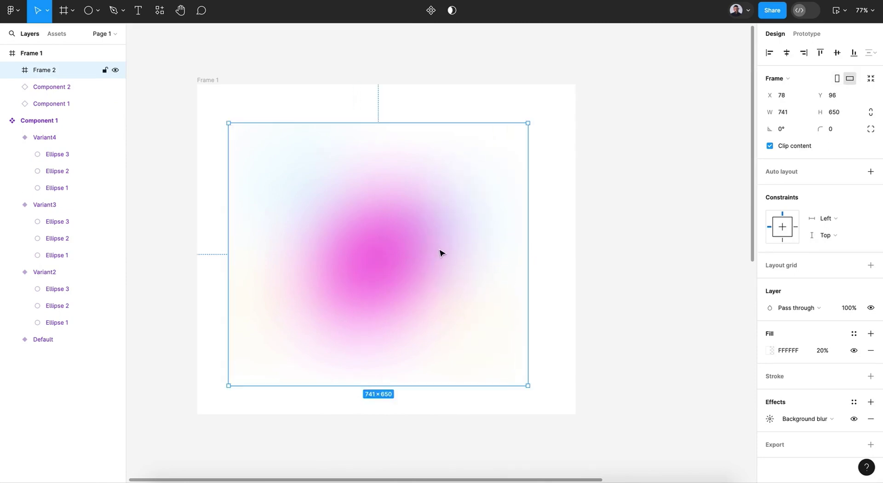
Step: Add a 'Background' text at size 64, centred in the frame
left_click(138, 10)
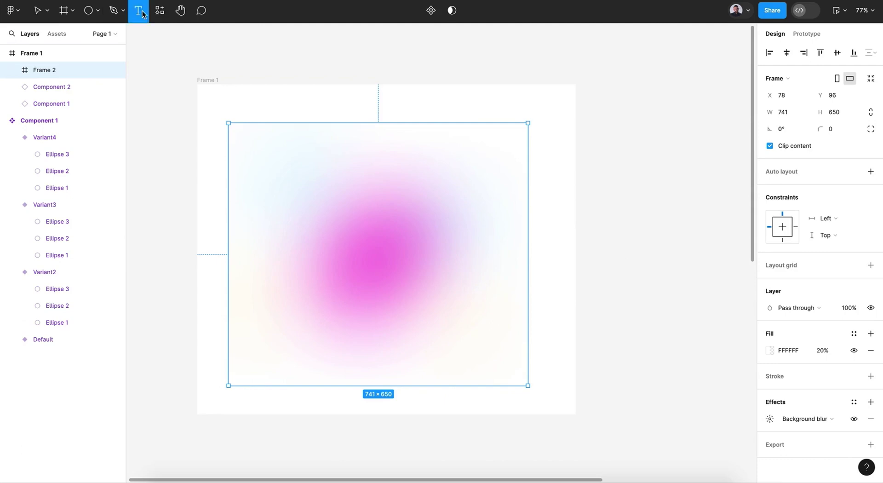
left_click(376, 254)
type("Ba")
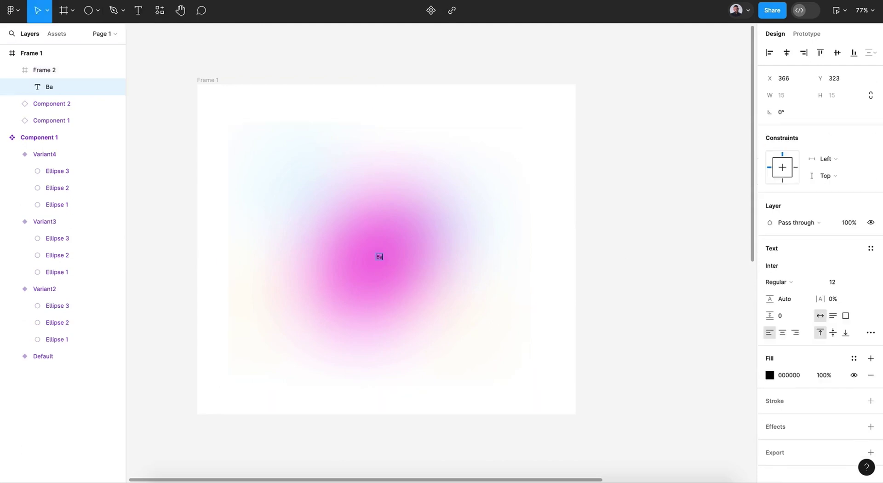
type("ckground")
left_click(516, 374)
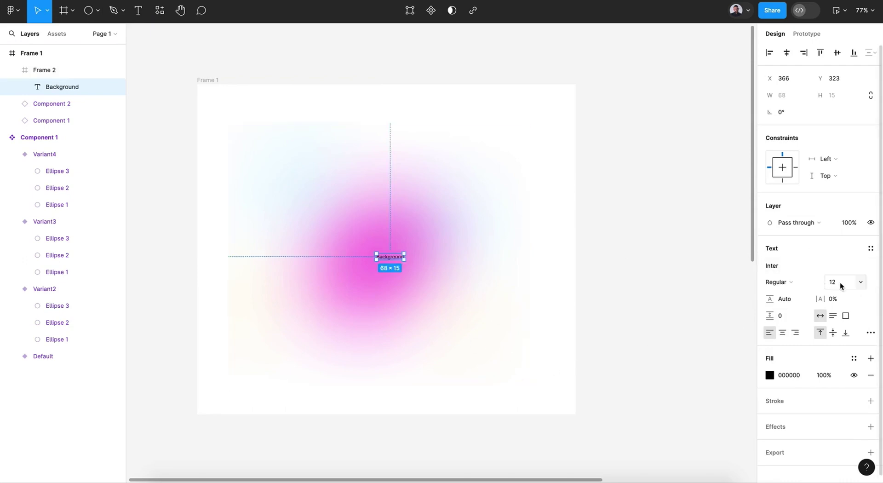
left_click(858, 282)
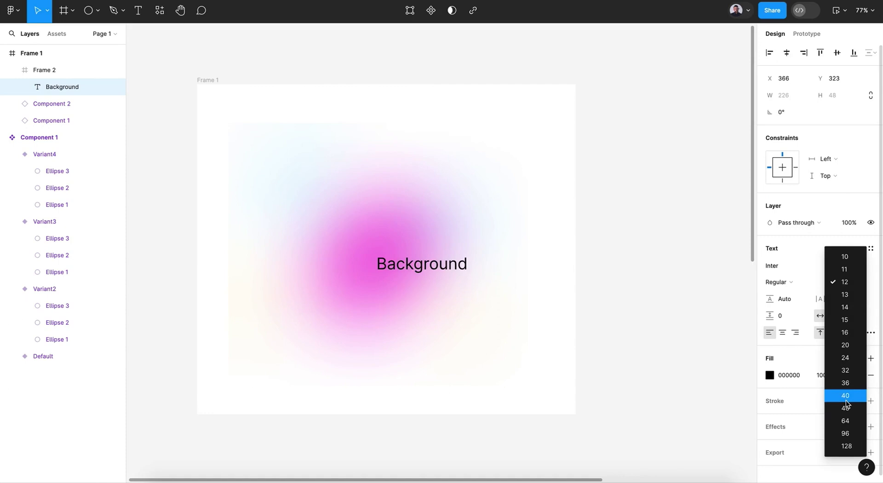
left_click(848, 421)
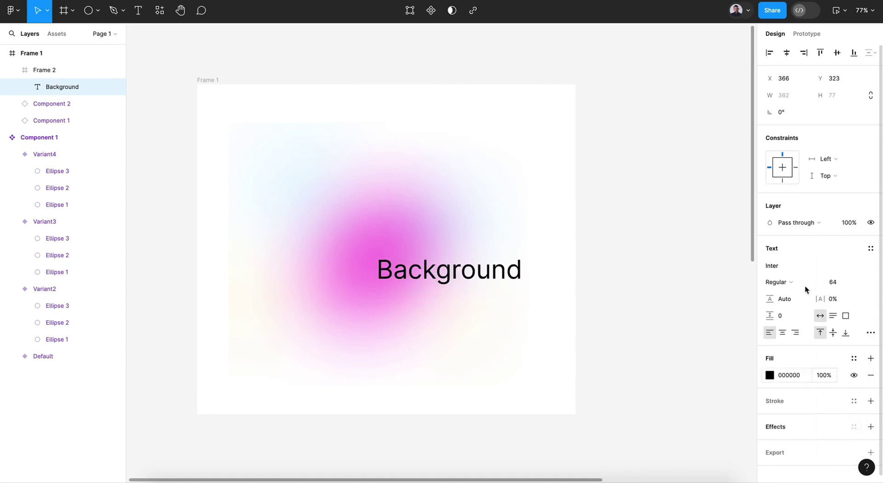
left_click(769, 52)
left_click(787, 53)
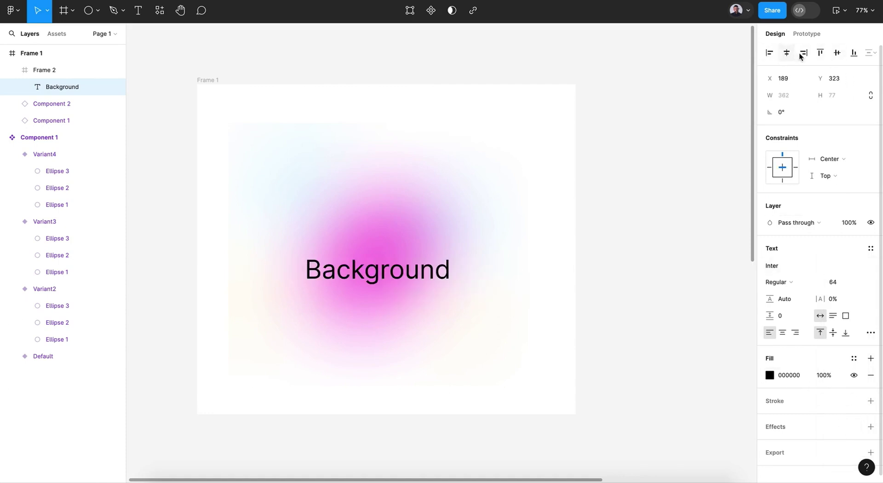
left_click(838, 53)
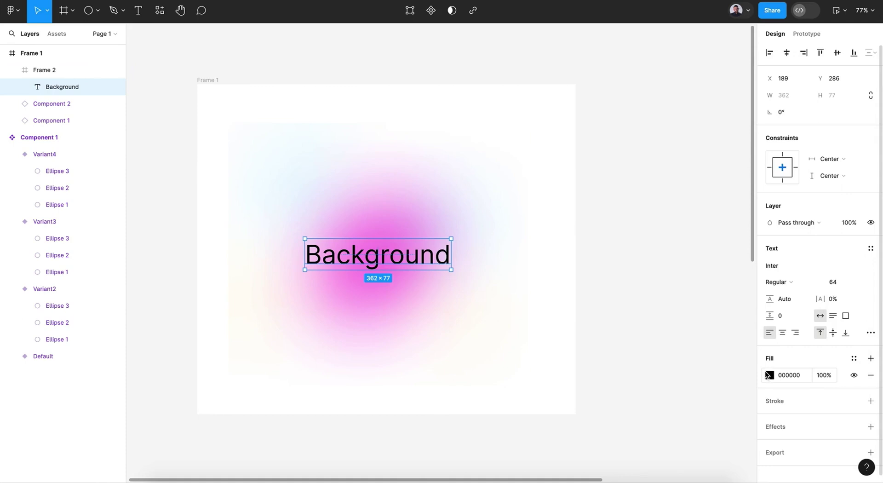
Step: Make the heading Black weight, all uppercase and white, then re-centre it
left_click(804, 283)
left_click(802, 344)
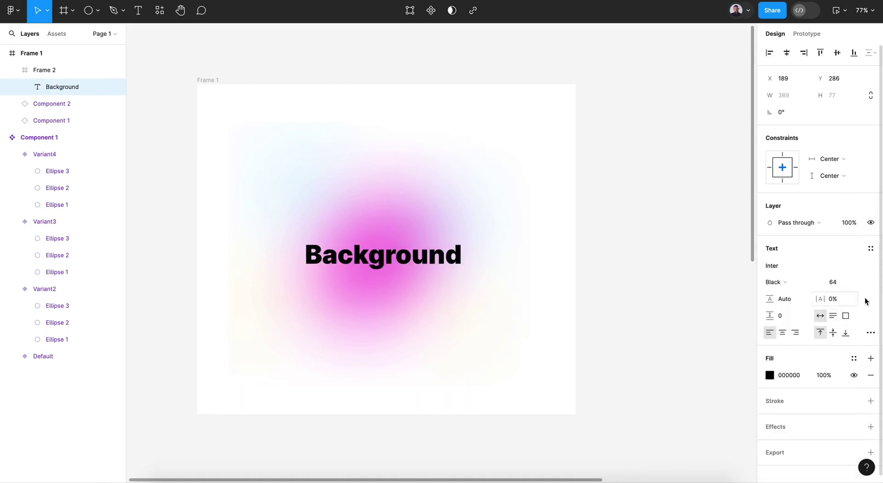
left_click(871, 332)
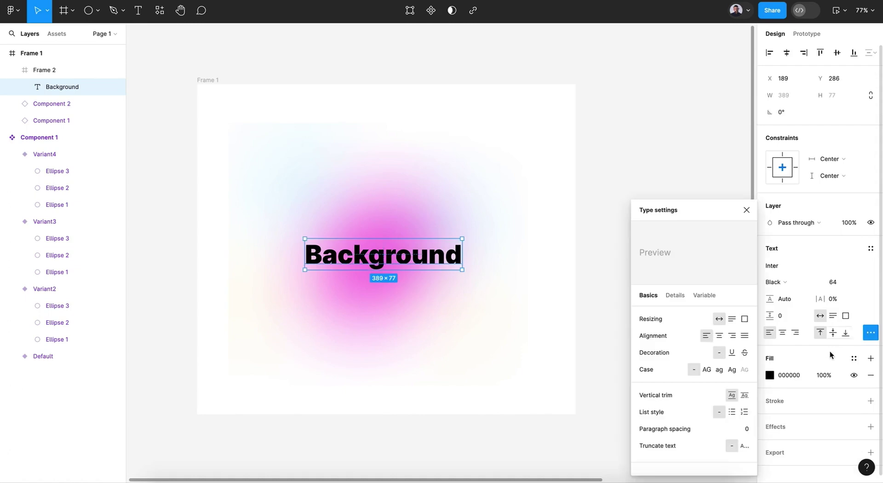
left_click(731, 371)
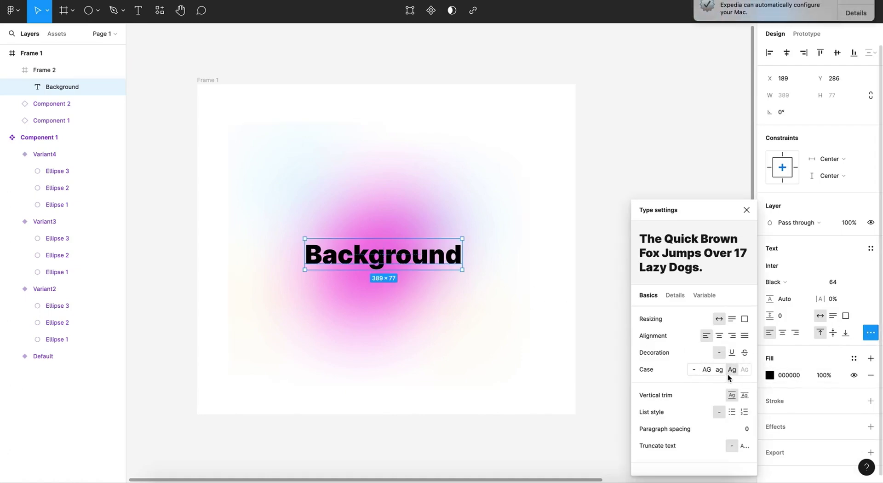
left_click(707, 369)
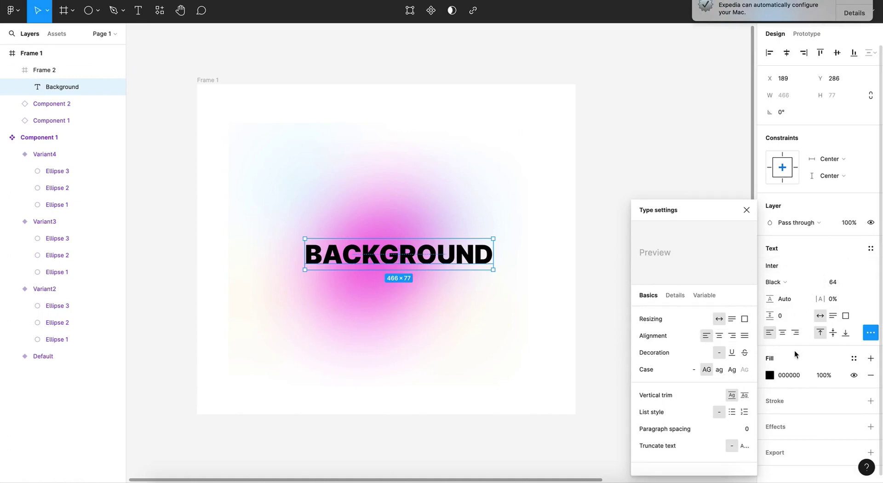
left_click(770, 375)
left_click_drag(719, 318, 600, 198)
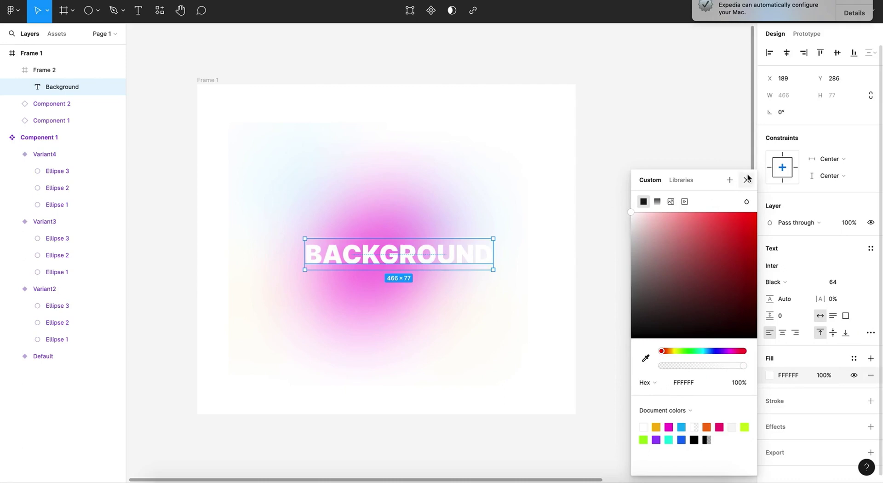
left_click(747, 179)
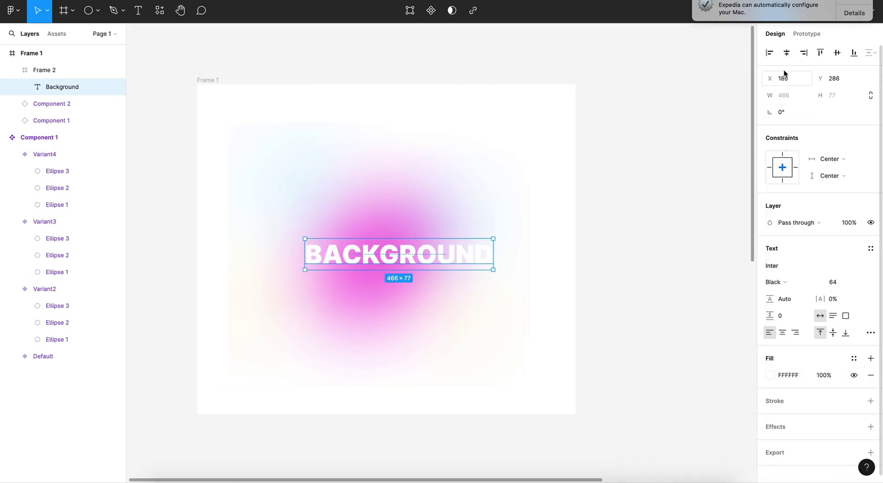
left_click(837, 53)
left_click(566, 201)
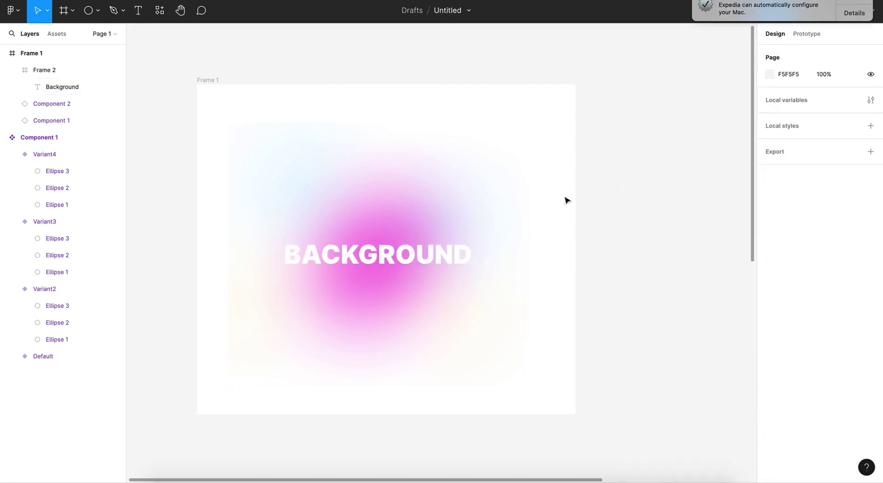
left_click(215, 84)
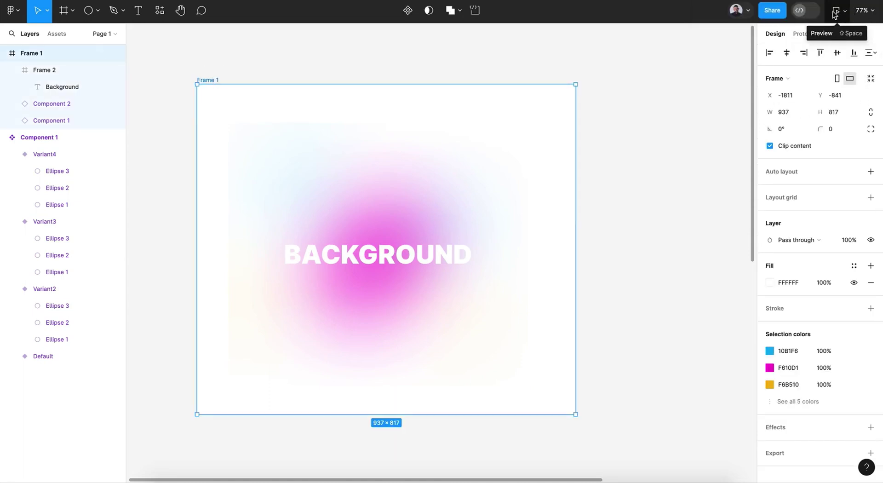
left_click(835, 12)
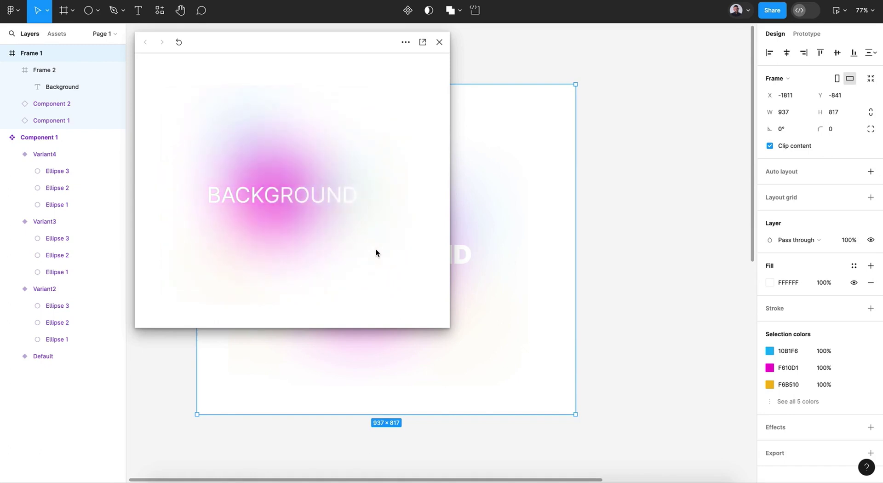
left_click(439, 42)
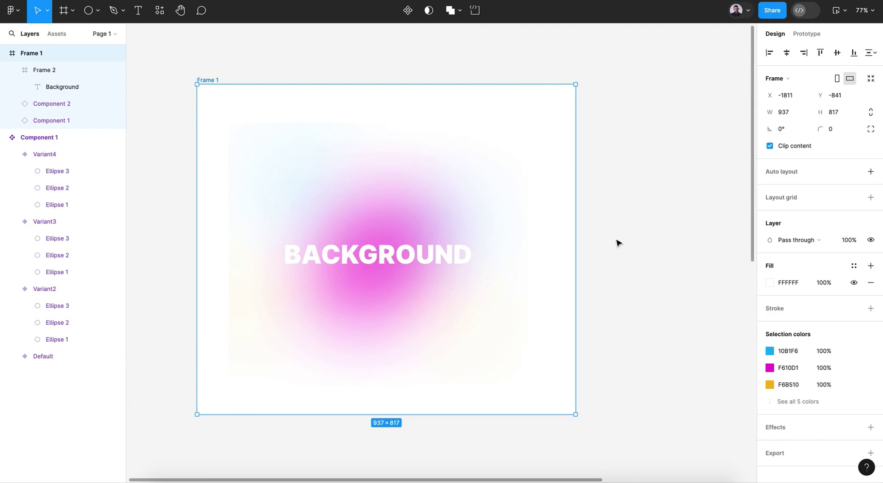
left_click(617, 242)
left_click(208, 82)
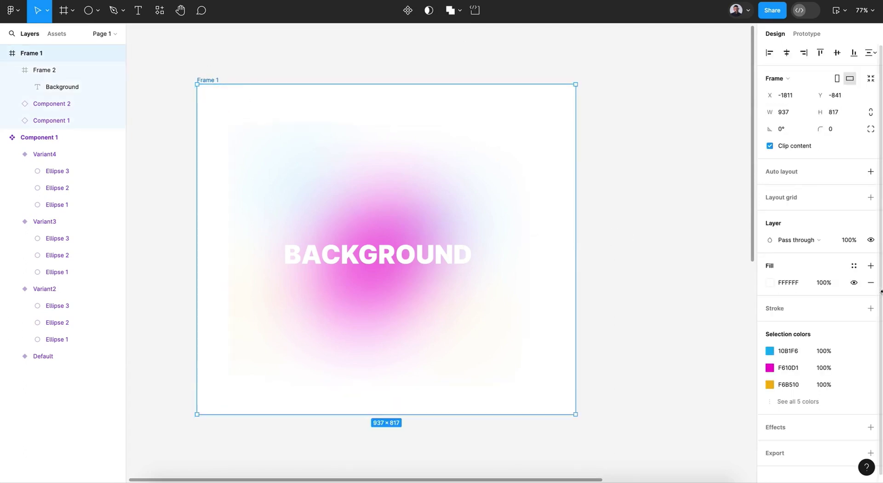
scroll(832, 271, "down", 1)
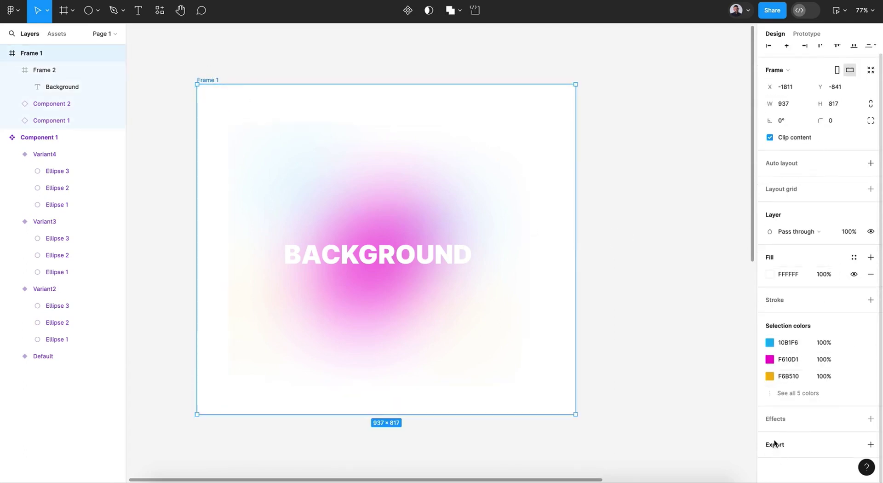
Step: Change Frame 1's fill to black 000000
left_click(770, 274)
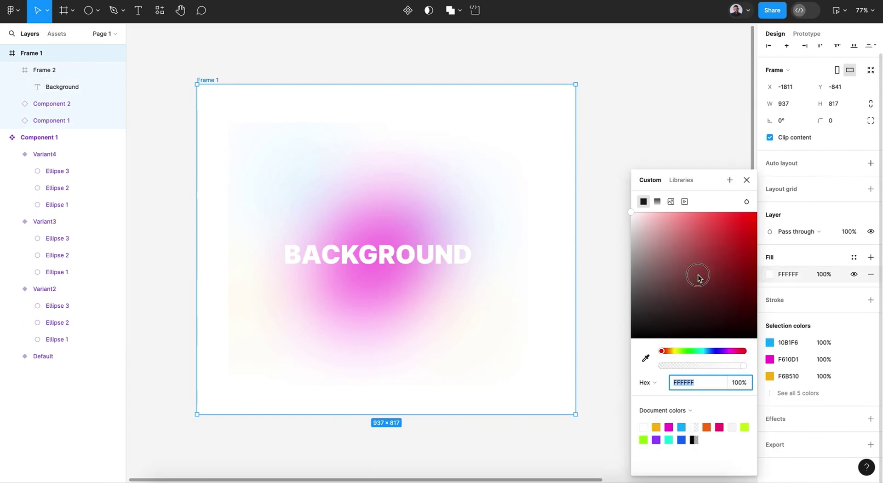
left_click_drag(698, 278, 609, 365)
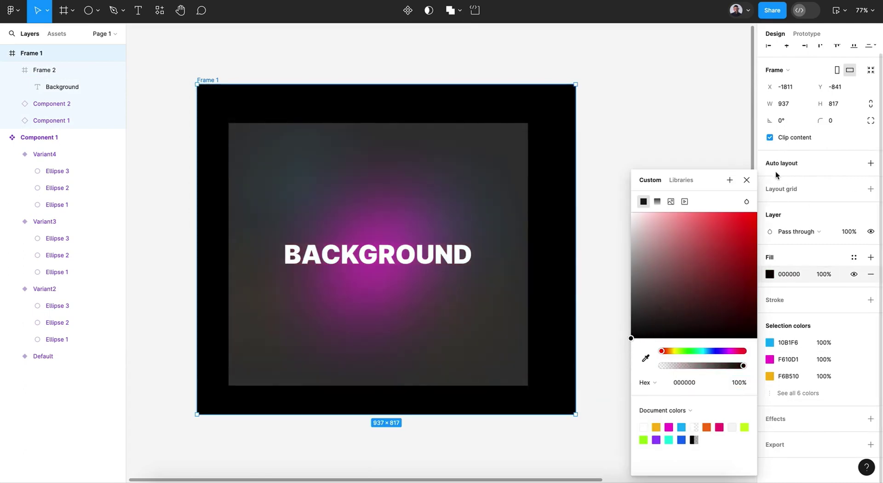
left_click(746, 180)
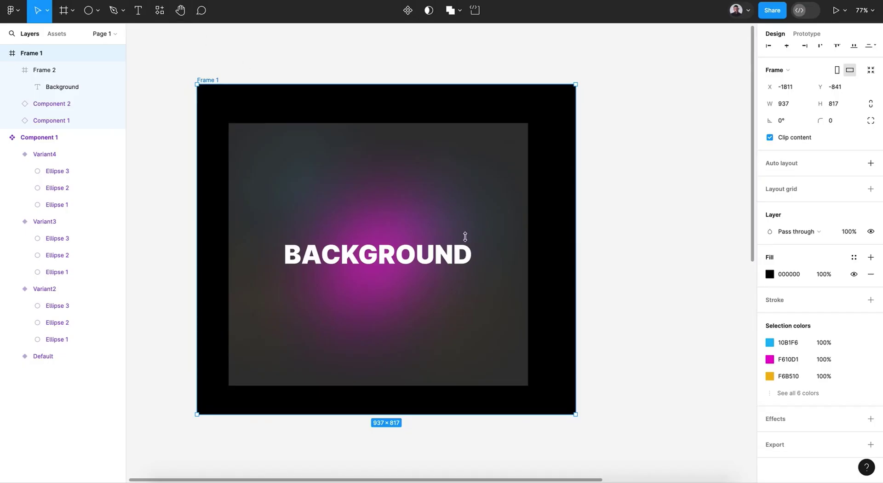
Step: Change Frame 2's tint from white to black 000000 at 20%
left_click(496, 272)
scroll(829, 380, "down", 1)
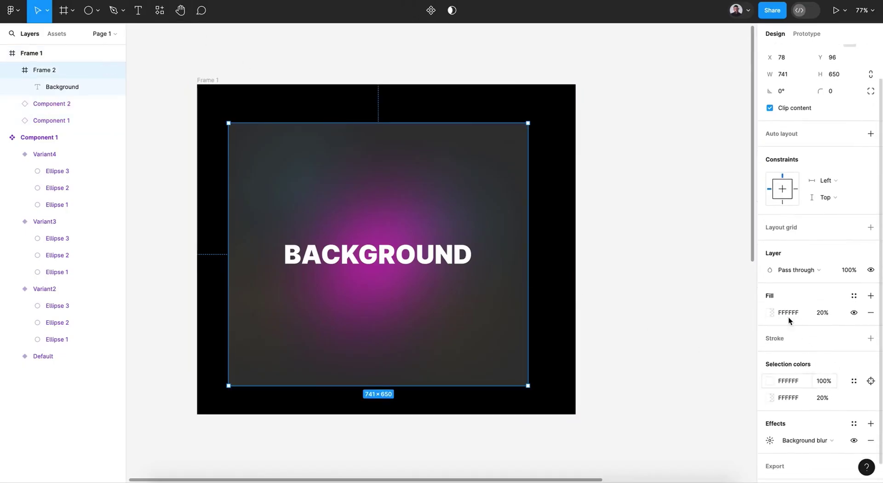
left_click(771, 313)
left_click_drag(698, 307, 550, 386)
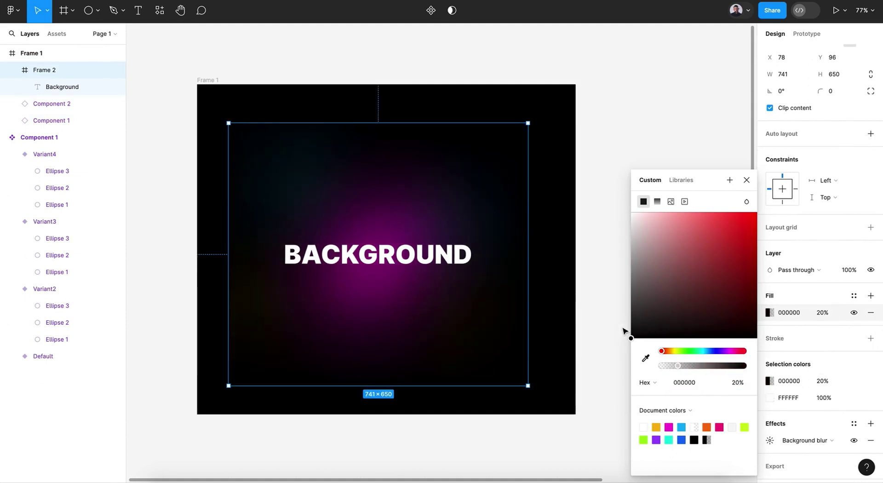
left_click(745, 181)
Step: Present the dark design full screen to watch the gradient animate behind BACKGROUND
key("ctrl+alt+Return")
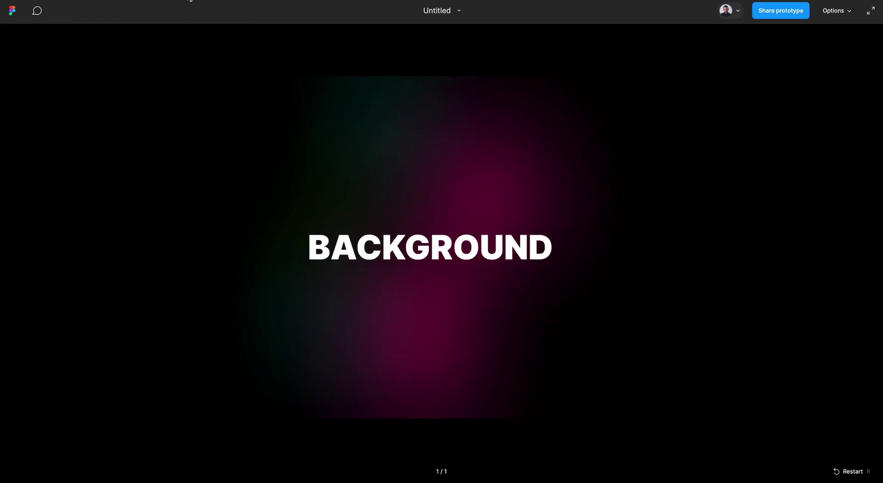